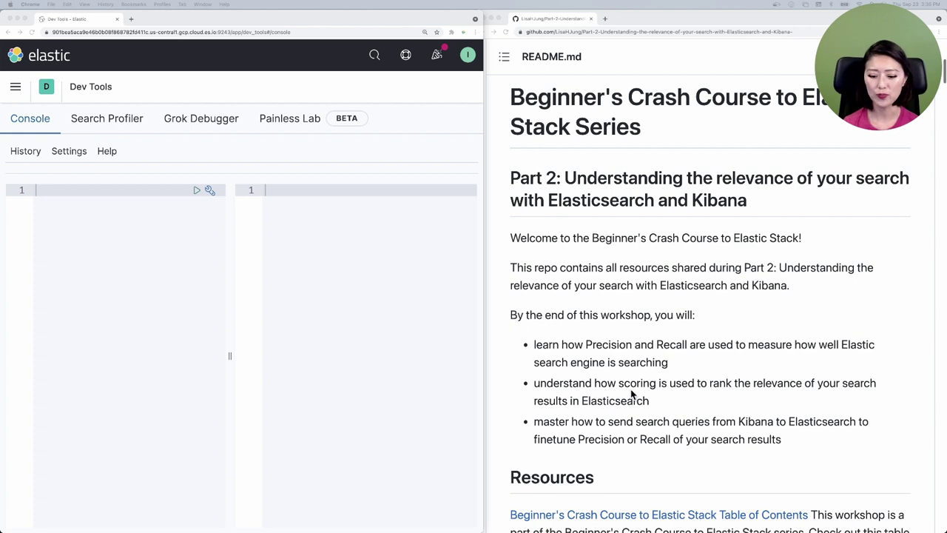
Examine the README's syntax and example request for retrieving information about documents in an index.
scroll(630, 393, "down", 10)
scroll(631, 394, "down", 5)
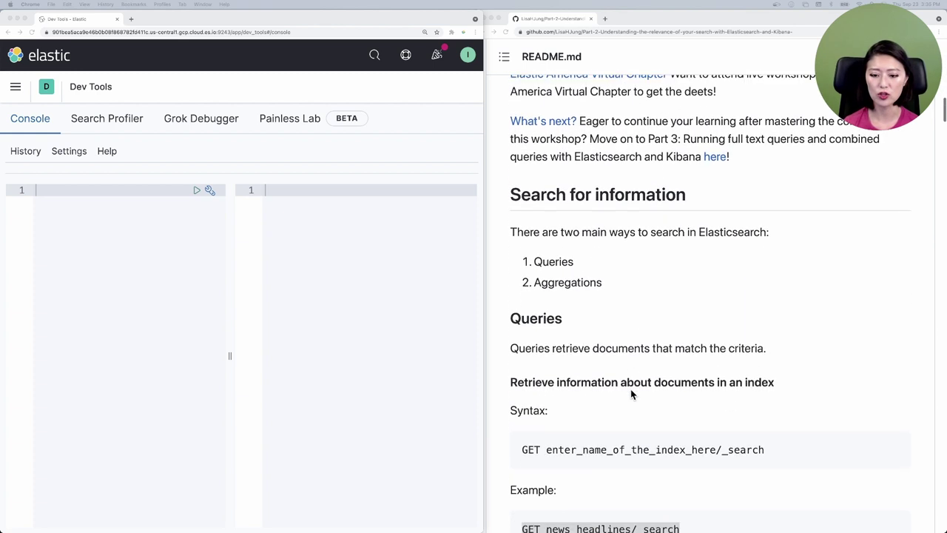
scroll(631, 394, "down", 3)
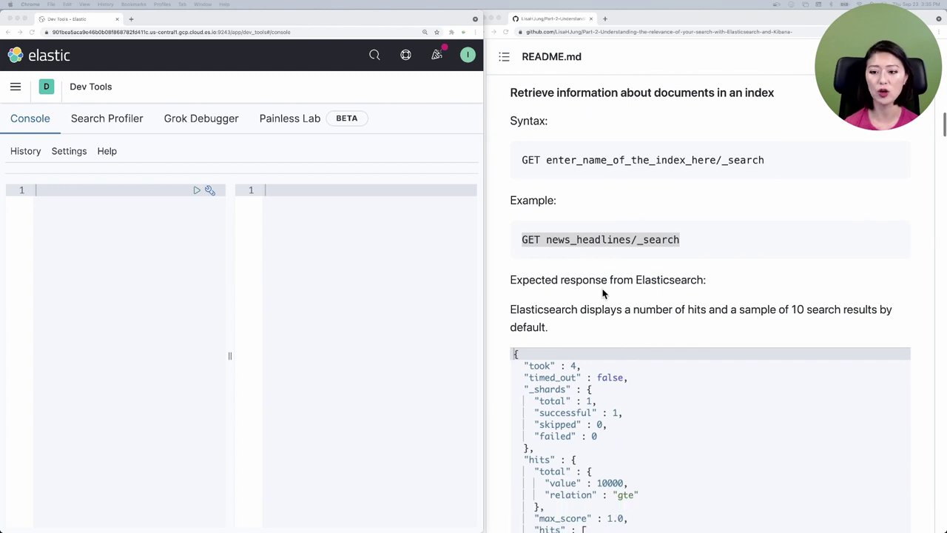
left_click(532, 125)
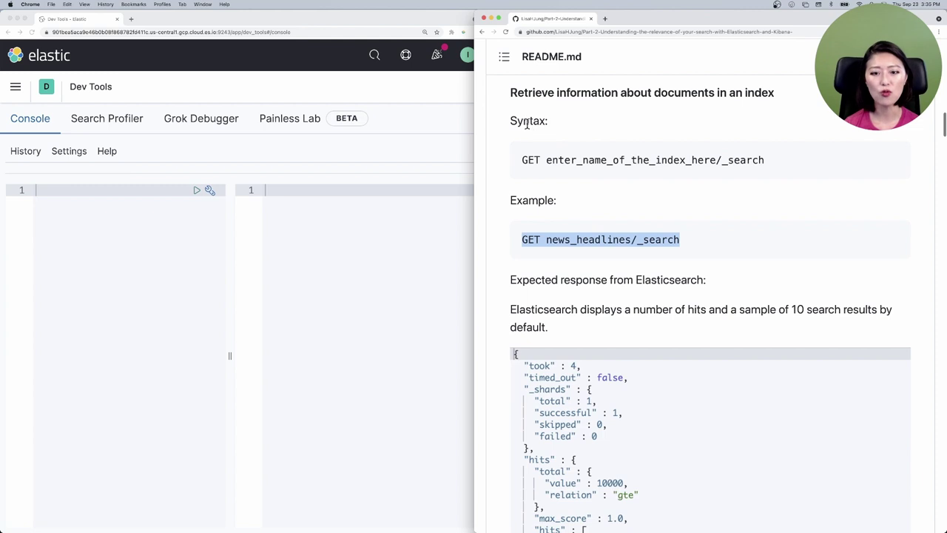
left_click_drag(511, 123, 546, 125)
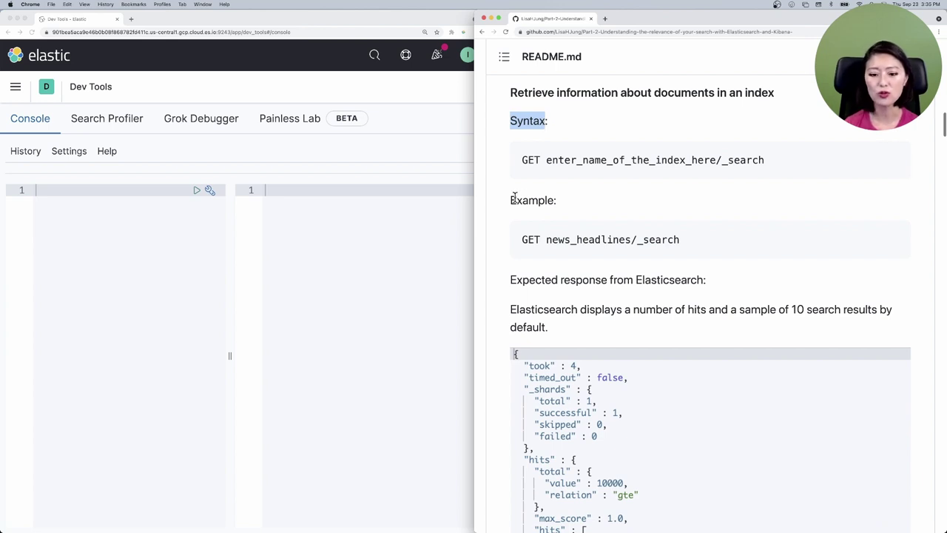
left_click_drag(511, 198, 564, 208)
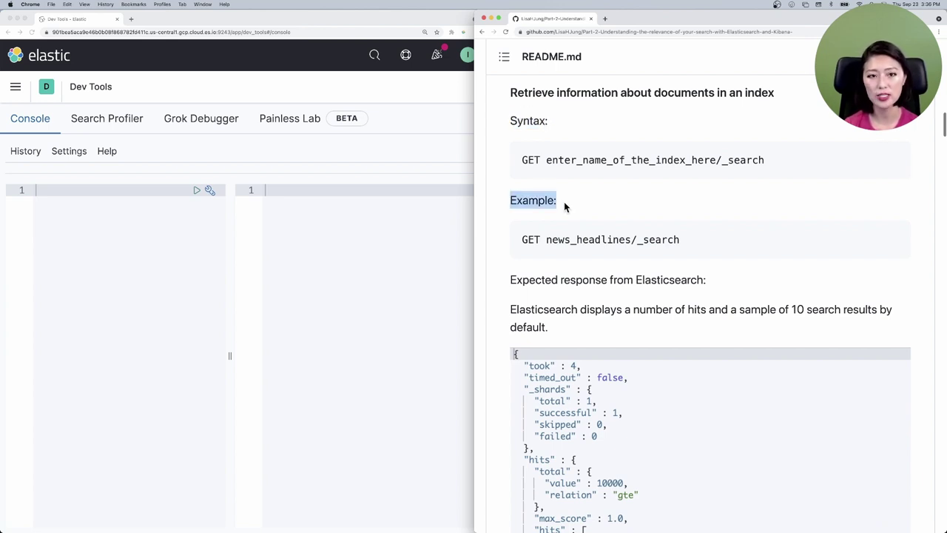
left_click_drag(522, 239, 541, 239)
left_click_drag(636, 239, 685, 241)
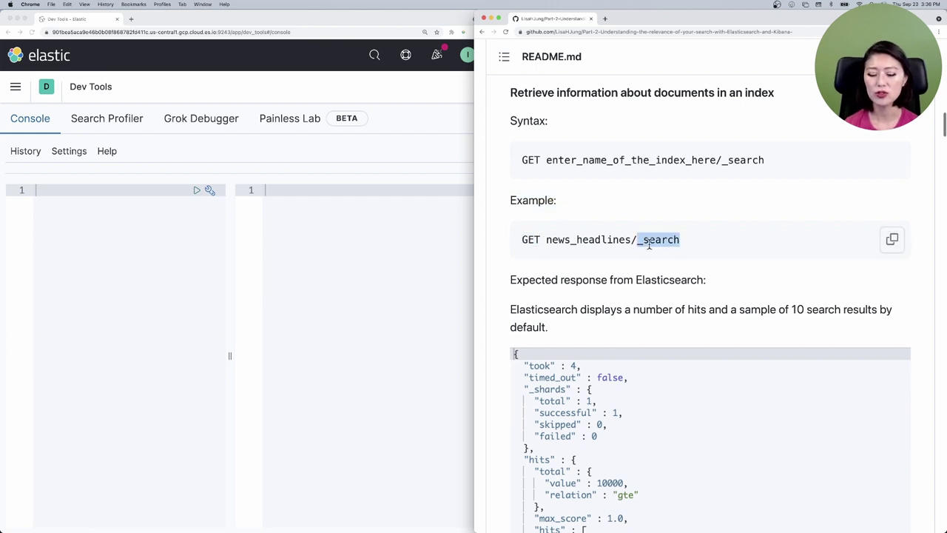
Copy the README example GET news_headlines/_search into the empty Kibana console request and run it.
left_click_drag(546, 239, 607, 249)
key("super+c")
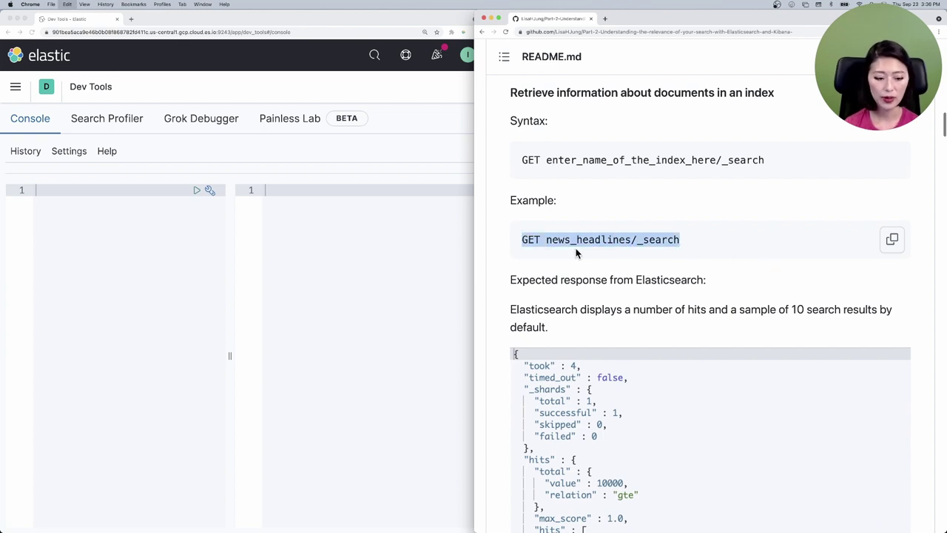
left_click(144, 188)
key("super+v")
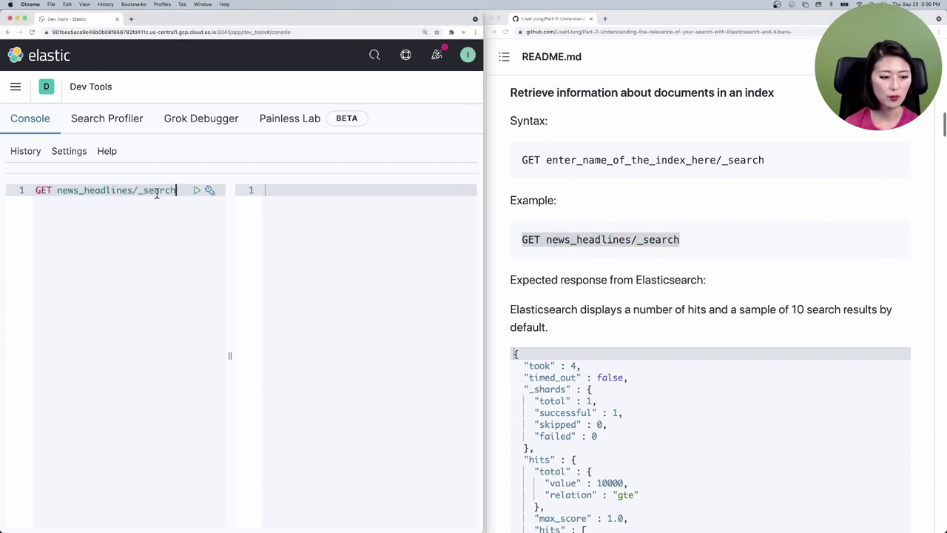
left_click(198, 191)
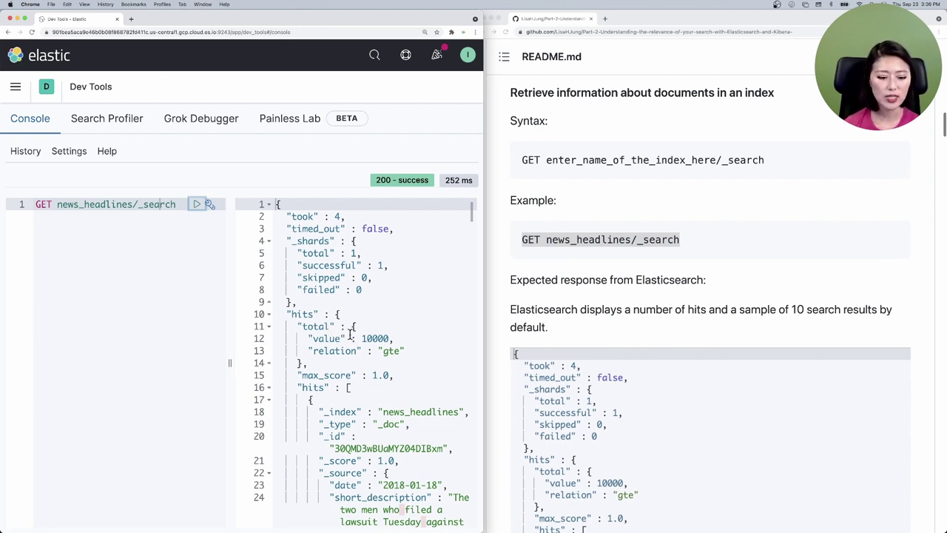
Inspect the first hit in the search response, checking its _index and _type fields.
scroll(409, 373, "down", 4)
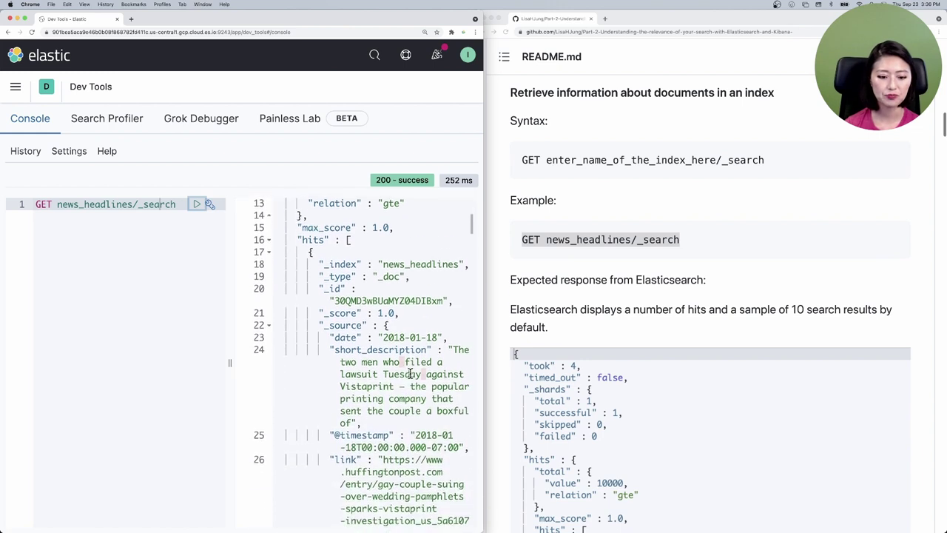
scroll(410, 374, "down", 2)
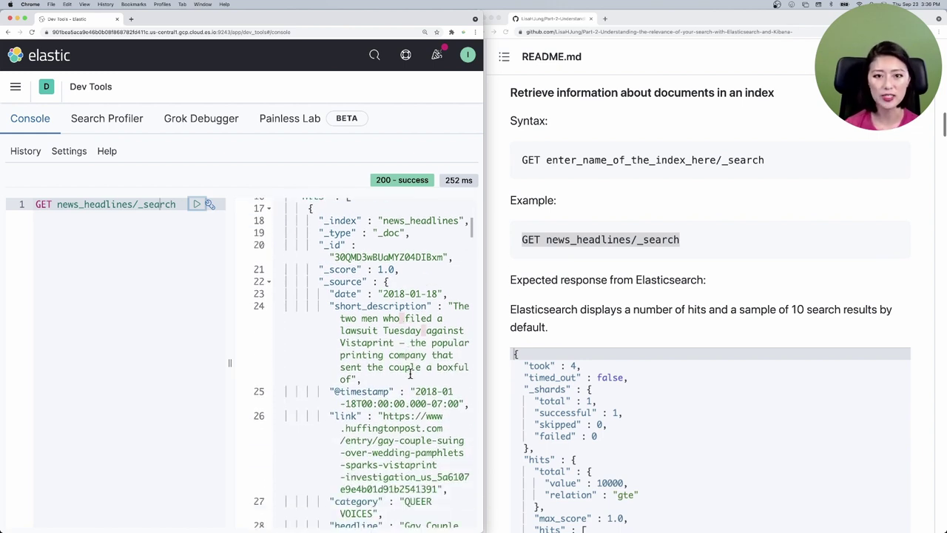
scroll(409, 374, "up", 1)
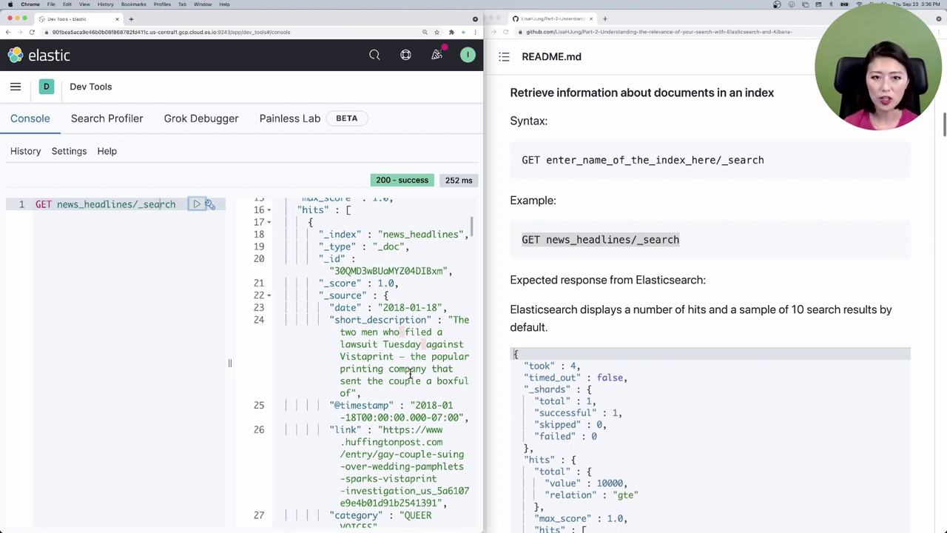
left_click(384, 234)
double_click(399, 234)
left_click(406, 247)
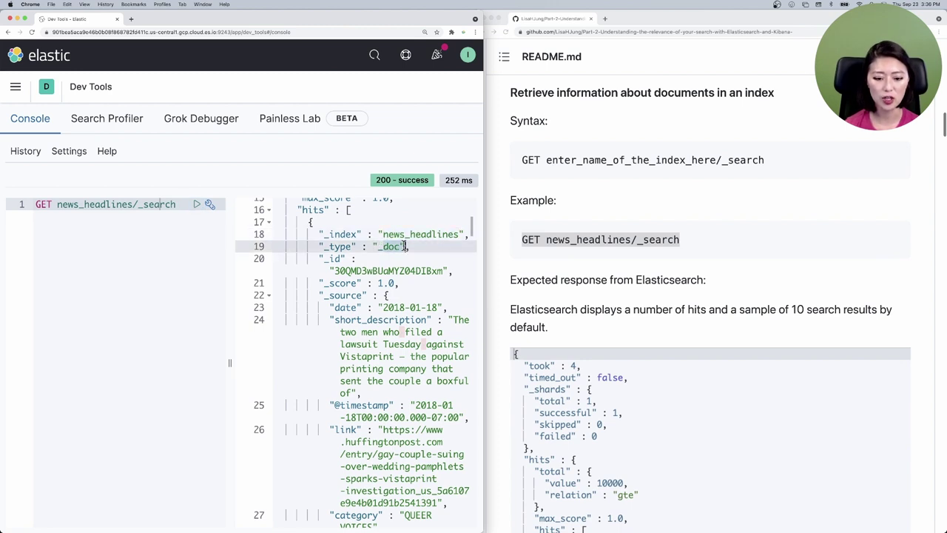
Examine the first hit's _source content, including its date, short_description, category and headline fields, and return to the response's hit total.
scroll(367, 287, "down", 5)
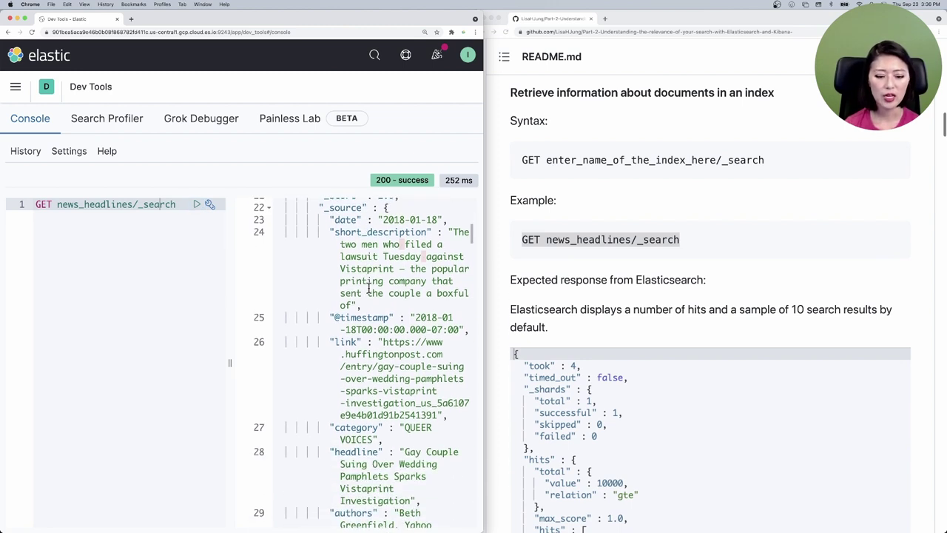
left_click_drag(329, 207, 366, 208)
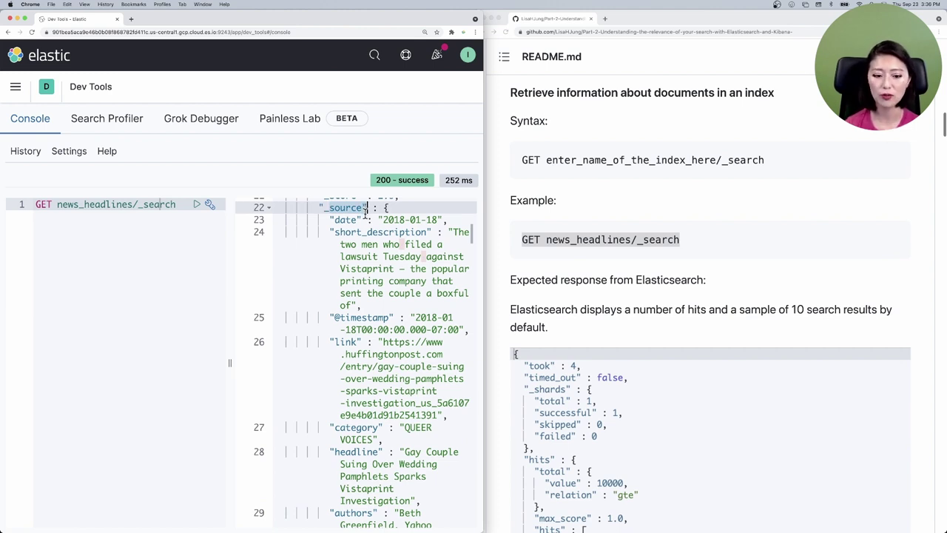
left_click(345, 220)
left_click_drag(332, 220, 444, 220)
left_click_drag(333, 232, 432, 231)
left_click_drag(334, 427, 382, 427)
left_click_drag(335, 451, 382, 451)
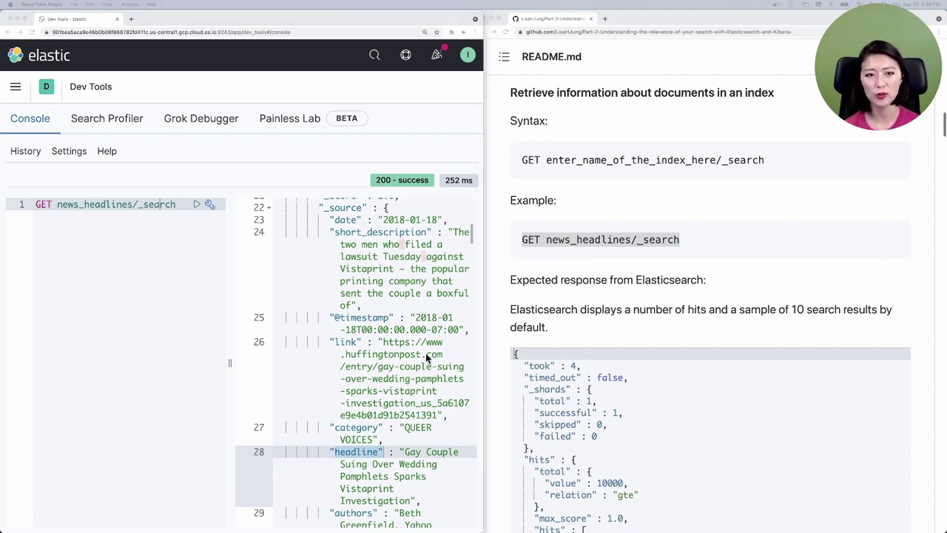
scroll(425, 353, "up", 8)
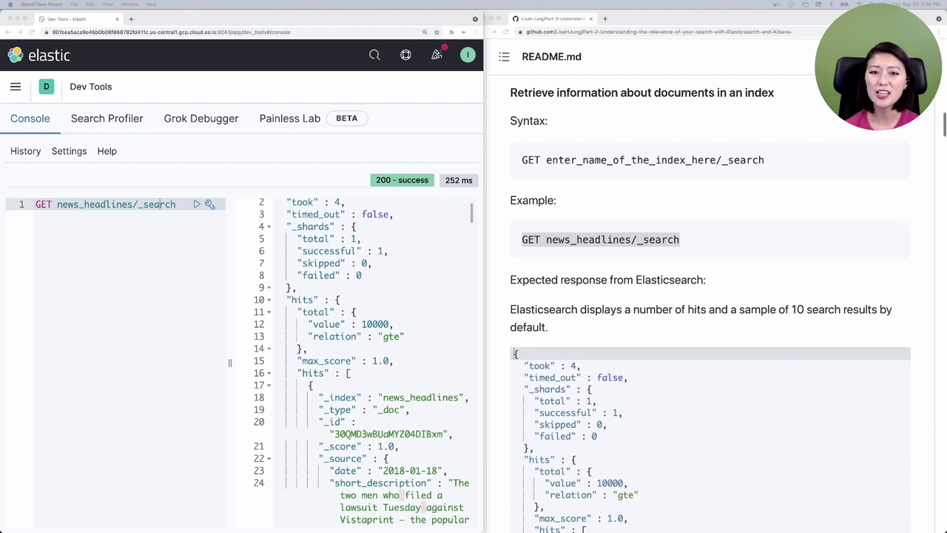
left_click(159, 204)
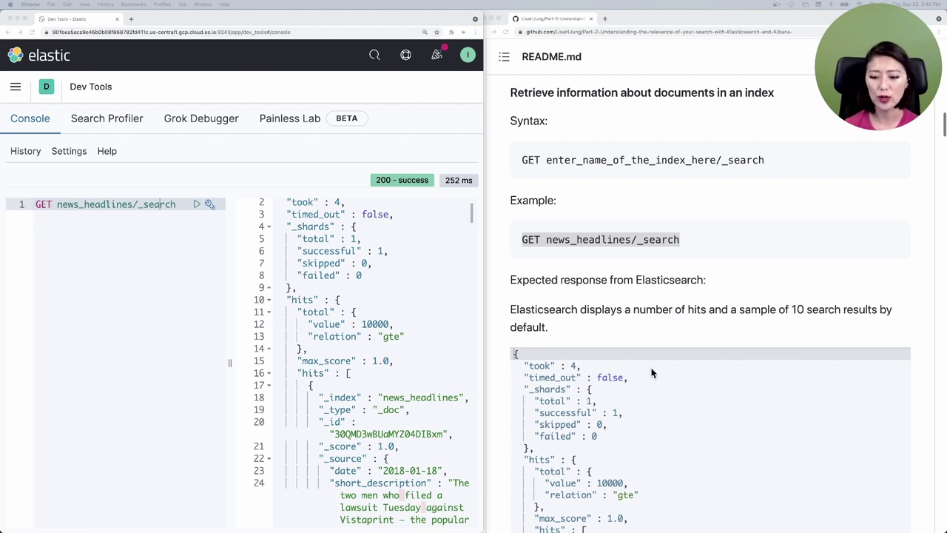
Study the README section on getting the exact total number of hits, including the index, _search endpoint and track_total_hits option.
scroll(651, 372, "down", 5)
scroll(651, 373, "down", 5)
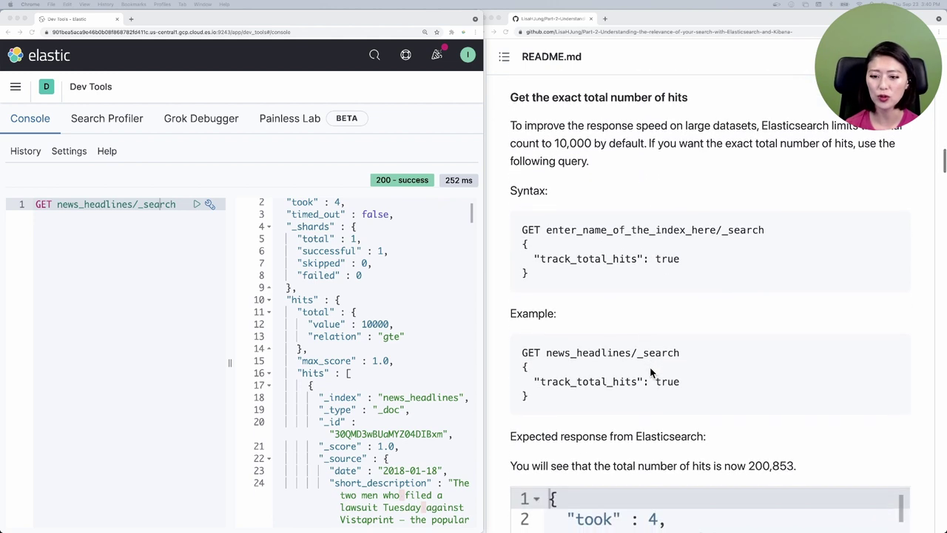
scroll(651, 372, "down", 4)
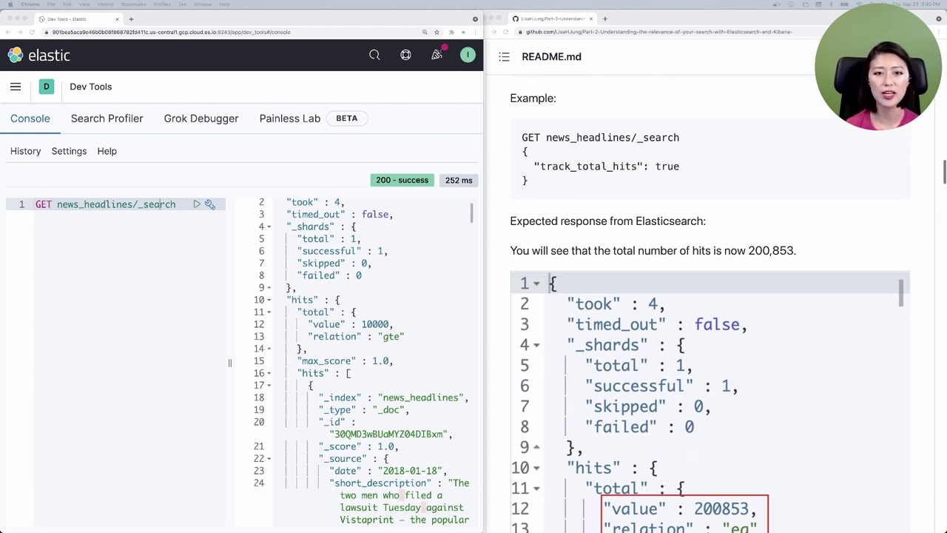
left_click(536, 137)
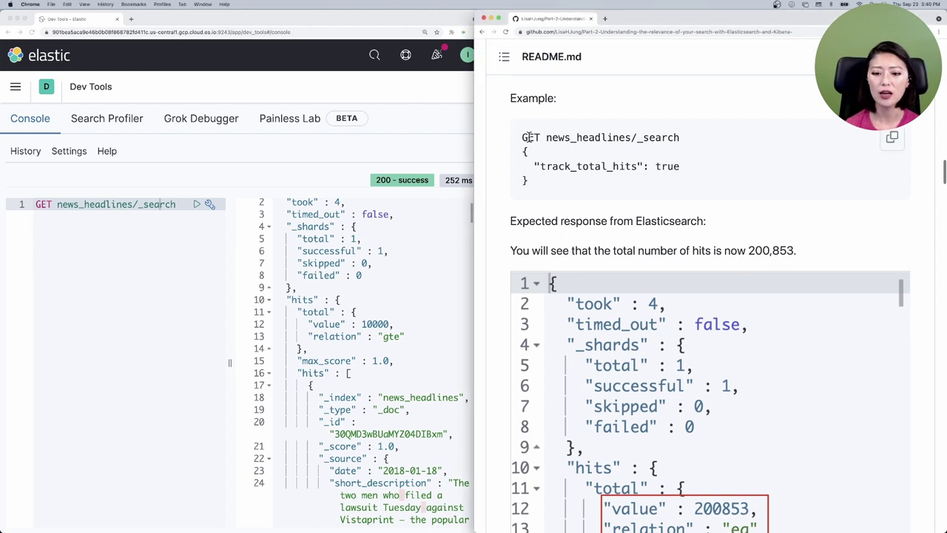
left_click_drag(635, 138, 693, 140)
left_click_drag(546, 138, 629, 138)
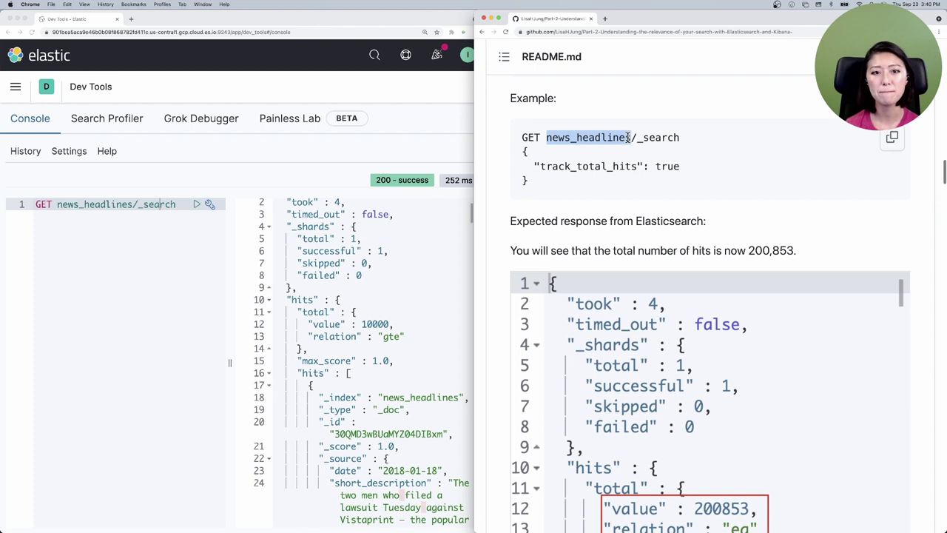
left_click_drag(531, 166, 687, 174)
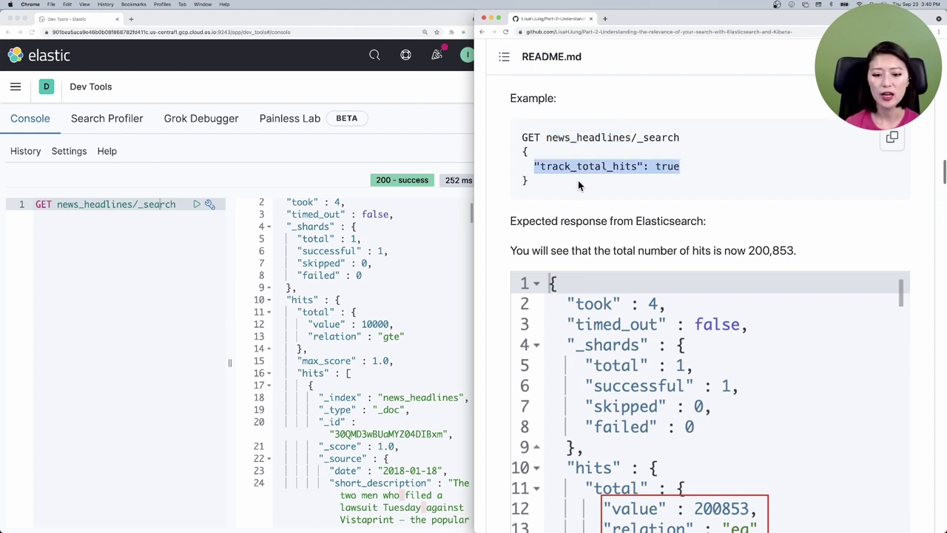
Replace the console request with the README's GET news_headlines/_search example containing "track_total_hits": true, and run it.
left_click_drag(548, 185, 521, 136)
left_click(115, 207)
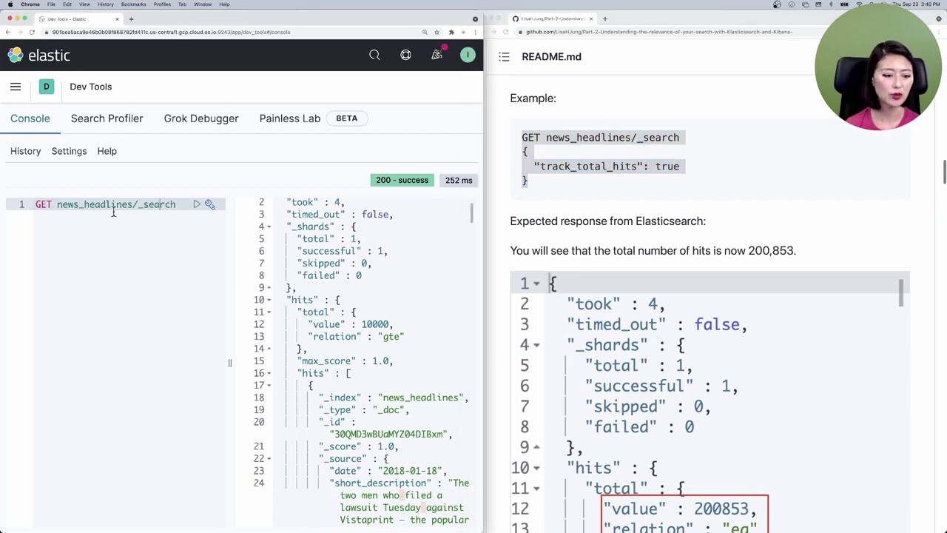
left_click_drag(177, 205, 52, 204)
left_click(51, 204)
left_click_drag(175, 205, 34, 205)
key("cmd+v")
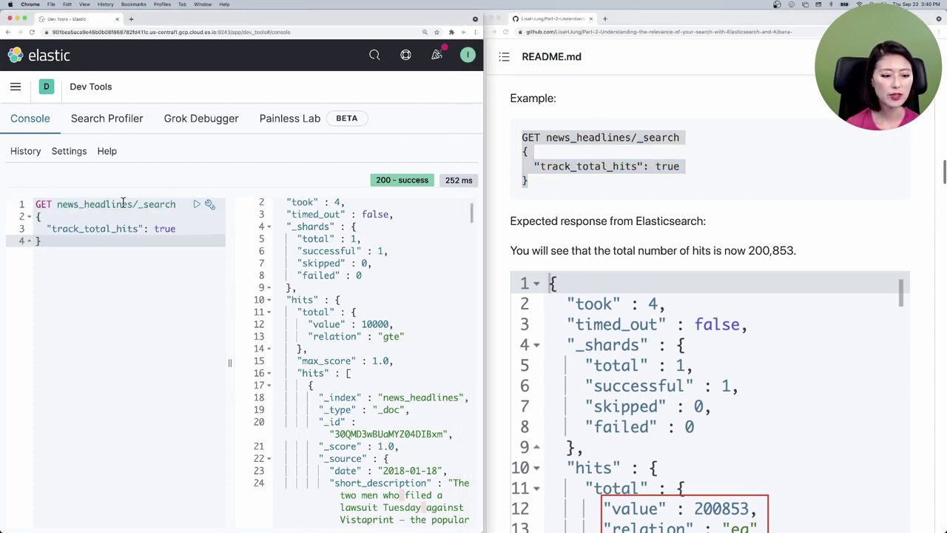
left_click(127, 205)
left_click(197, 206)
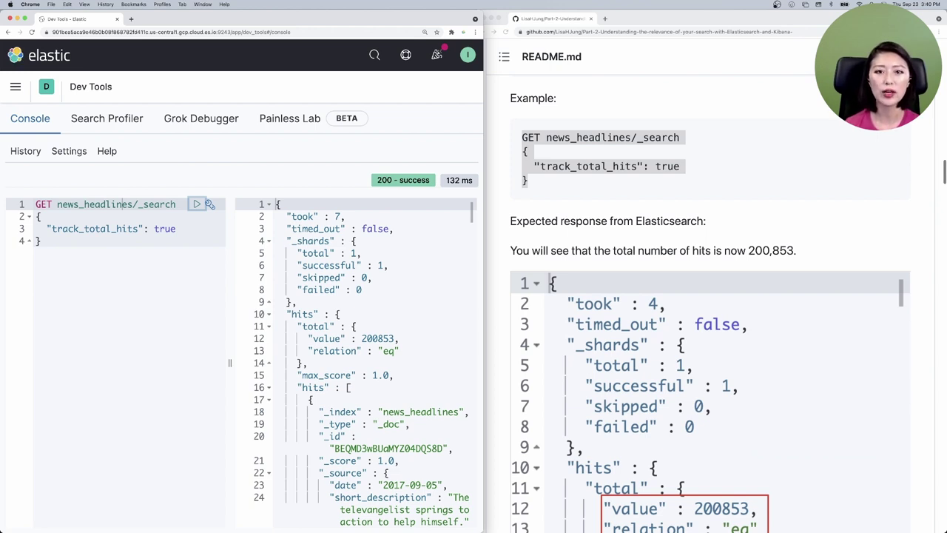
Check the value and relation of the total hits in the console response.
left_click_drag(363, 339, 409, 339)
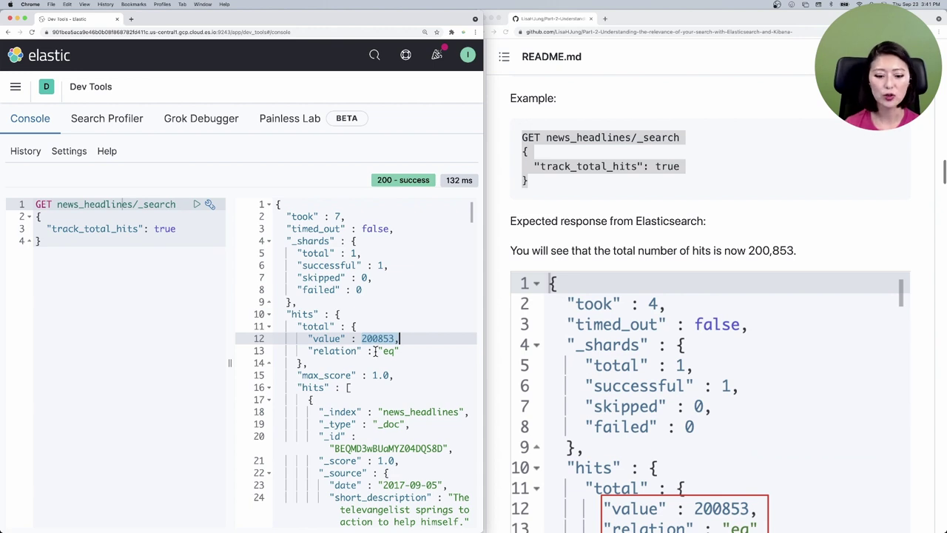
left_click_drag(377, 351, 402, 351)
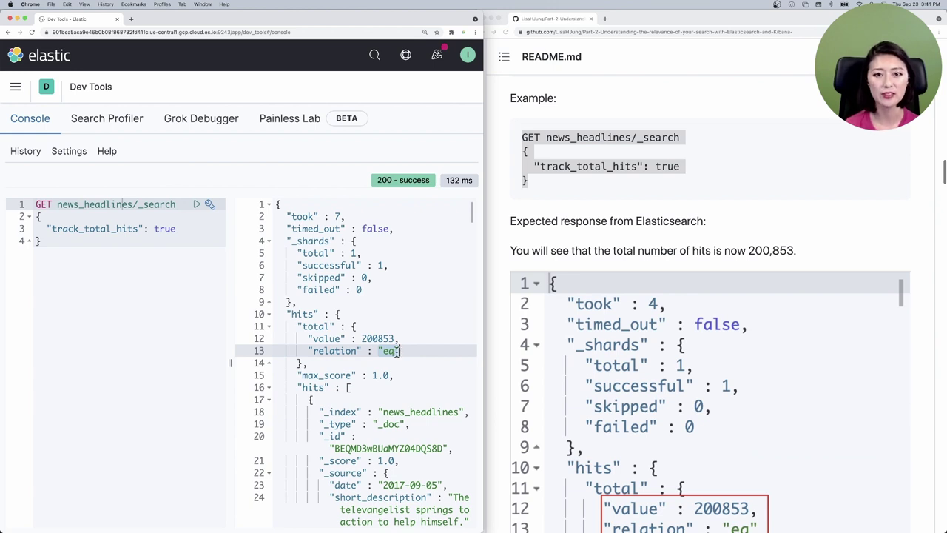
left_click(688, 372)
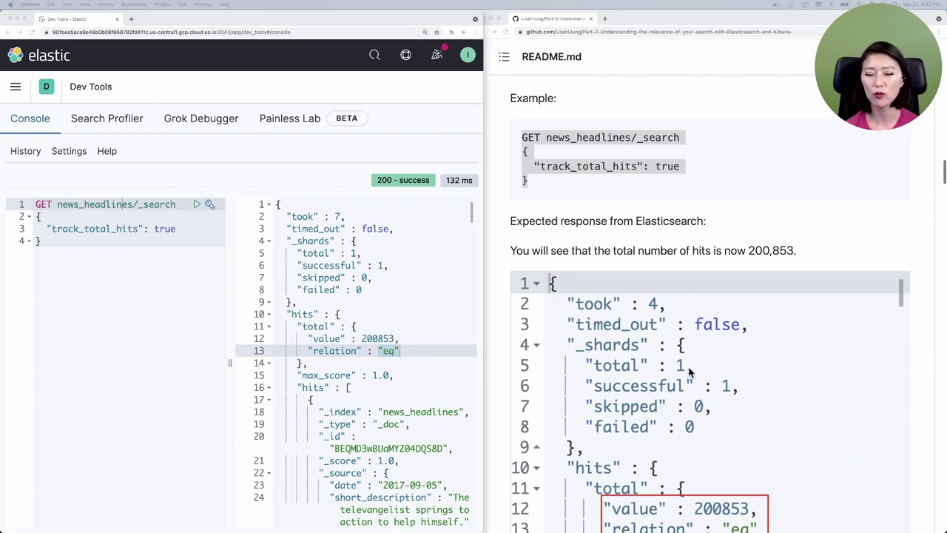
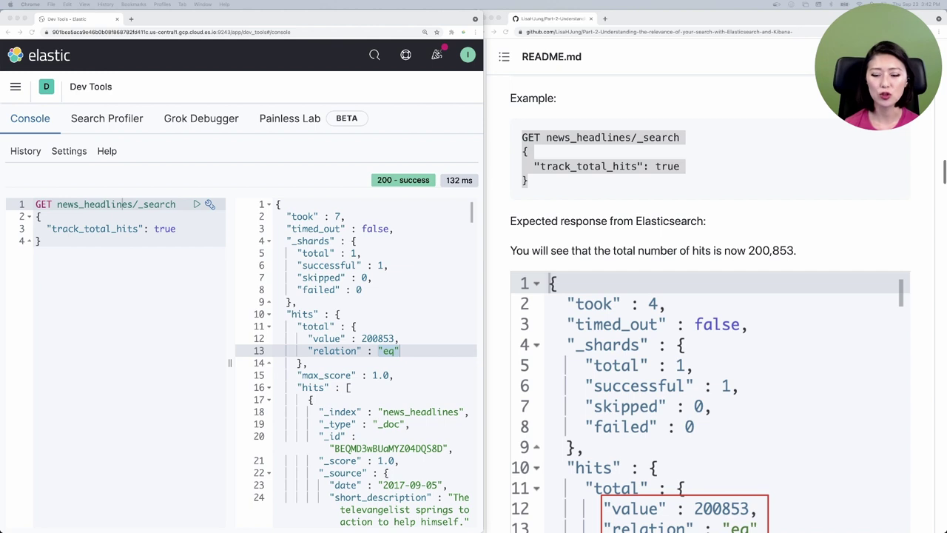
Study the README section on searching within a specific time range, including the example's range query, date field and gte and lte bounds.
scroll(700, 375, "down", 10)
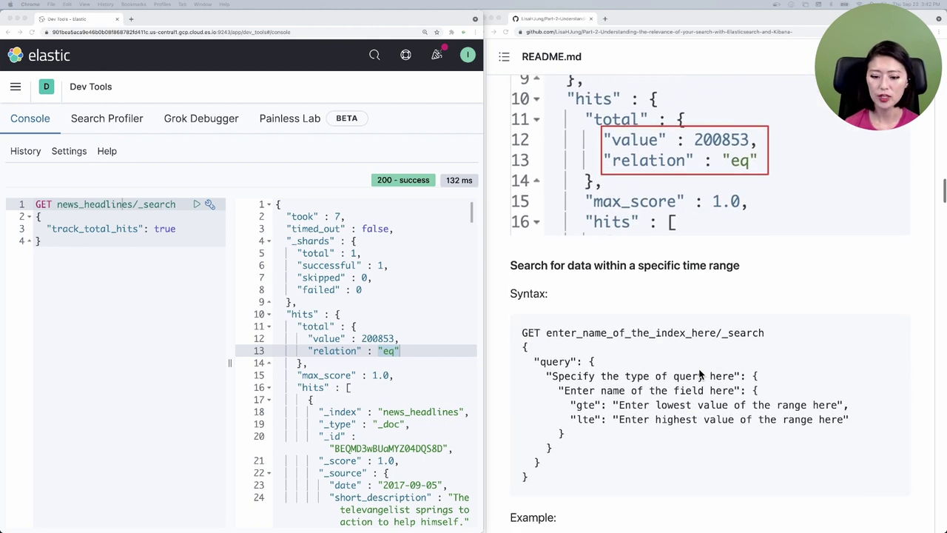
scroll(701, 375, "down", 5)
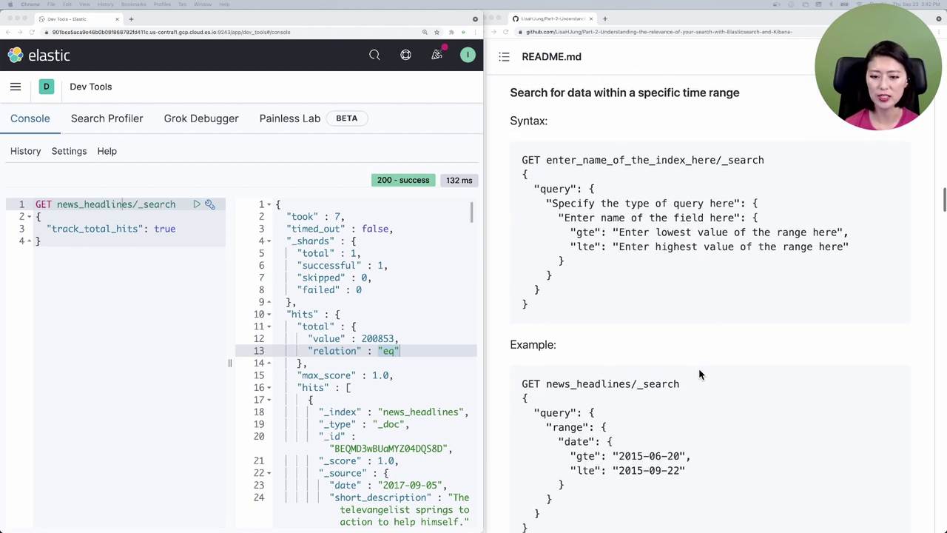
scroll(701, 375, "down", 7)
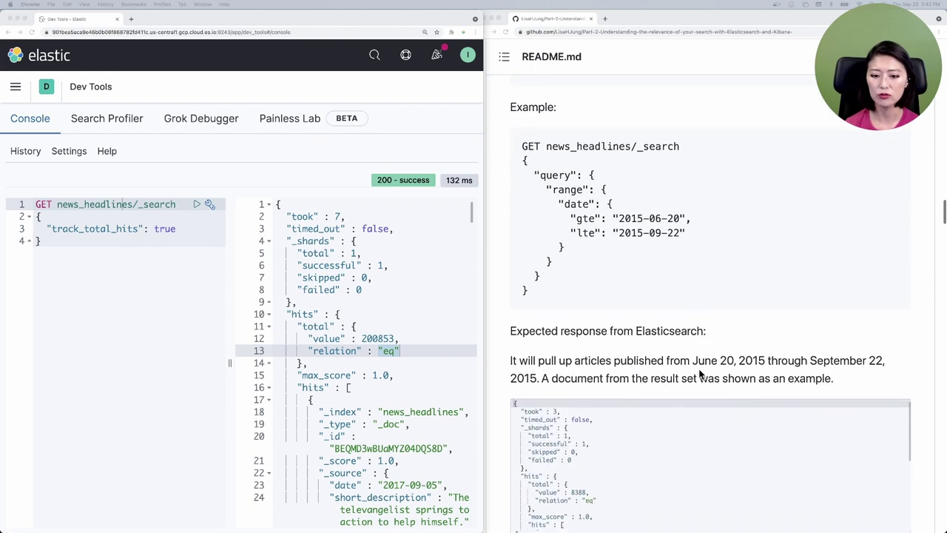
double_click(567, 176)
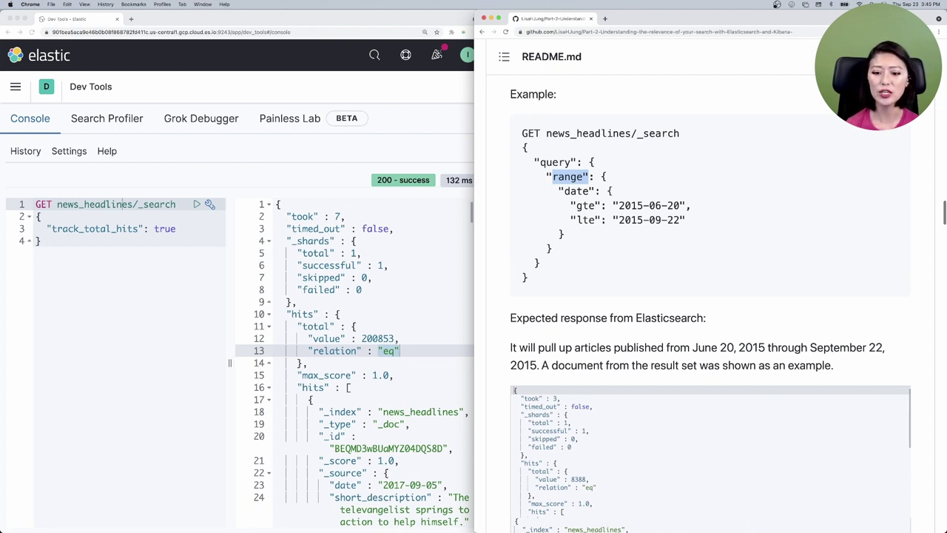
left_click(537, 137)
left_click_drag(522, 133, 541, 133)
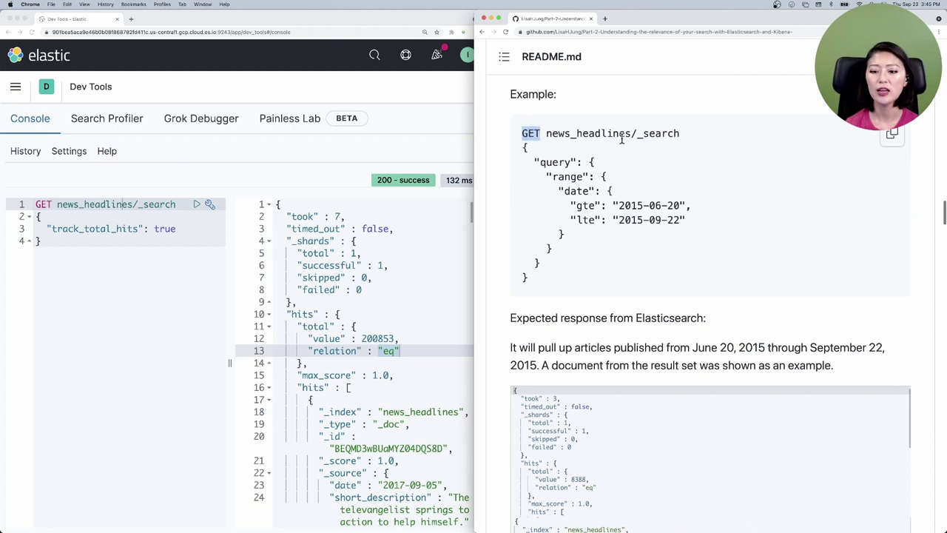
left_click_drag(637, 134, 678, 135)
left_click_drag(552, 134, 630, 134)
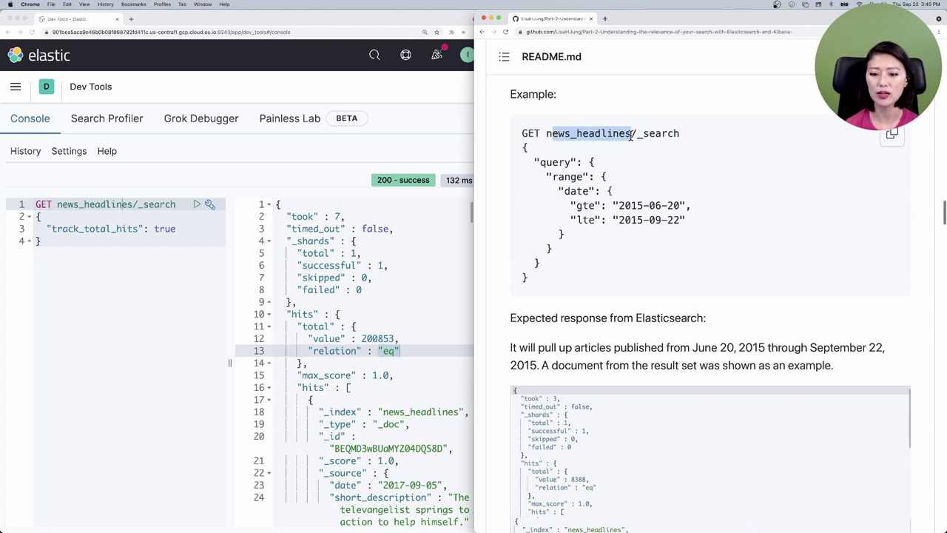
left_click_drag(539, 162, 569, 163)
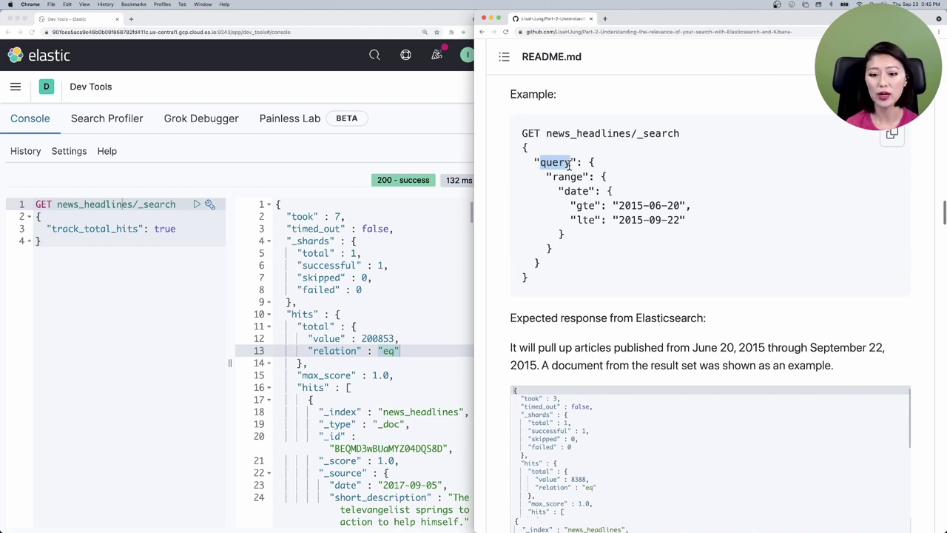
left_click_drag(553, 176, 608, 236)
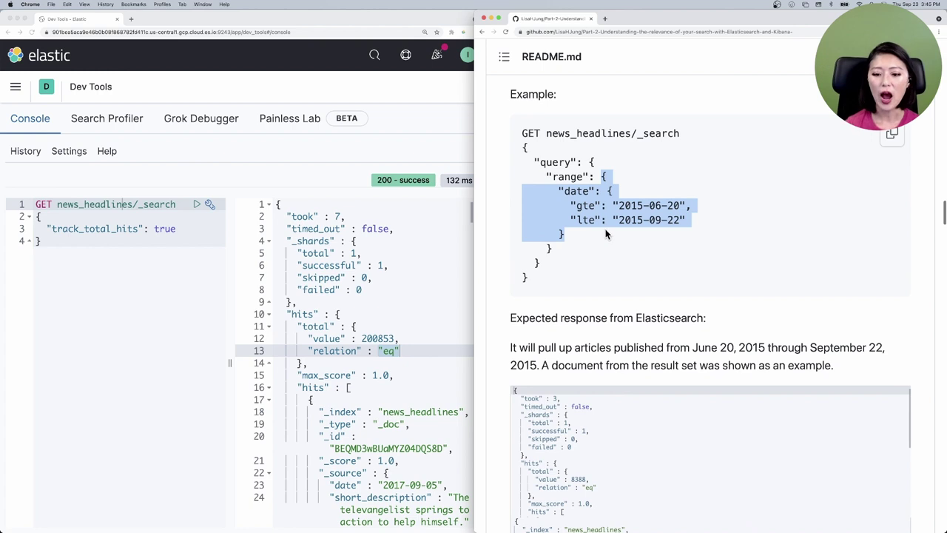
left_click(598, 192)
left_click_drag(560, 192, 590, 193)
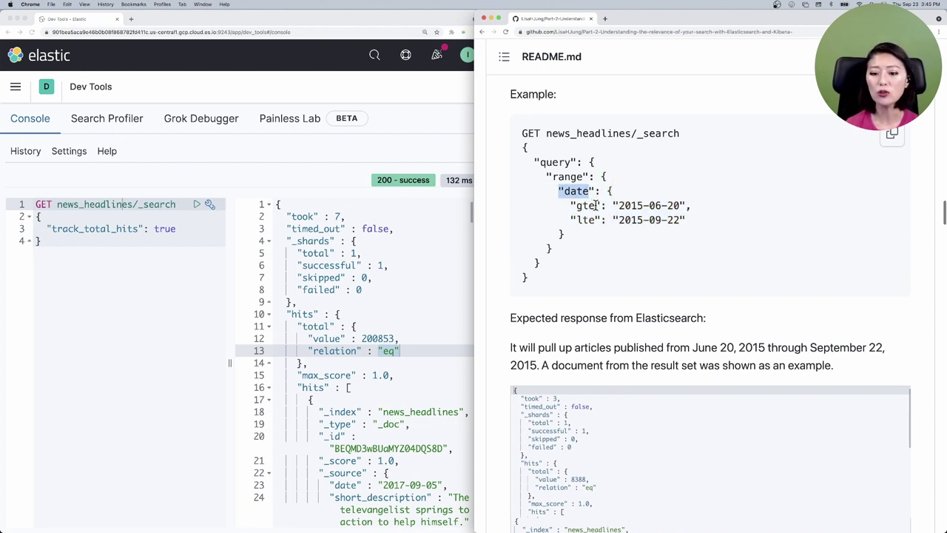
left_click_drag(572, 206, 697, 226)
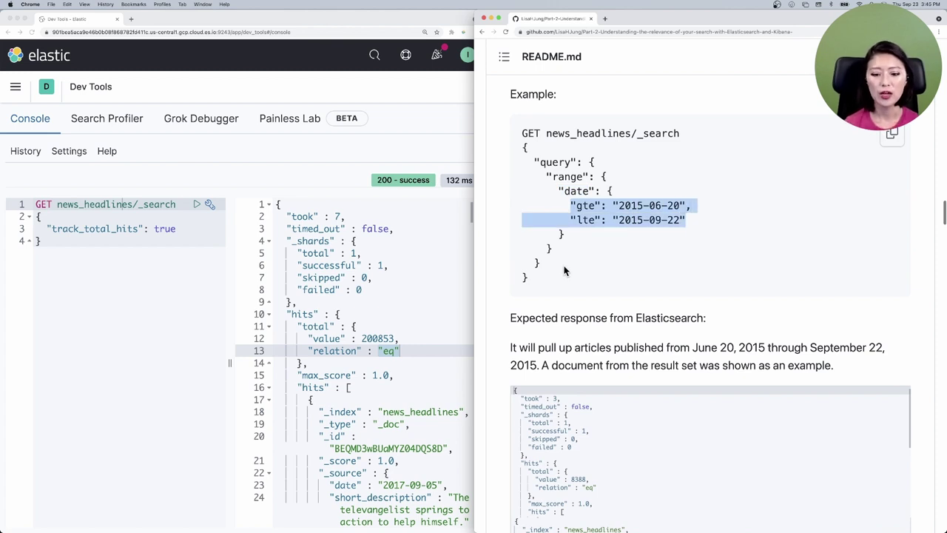
Replace the console request with the README's range query on date from 2015-06-20 through 2015-09-22, and run it.
left_click_drag(540, 285, 518, 136)
key("ctrl+c")
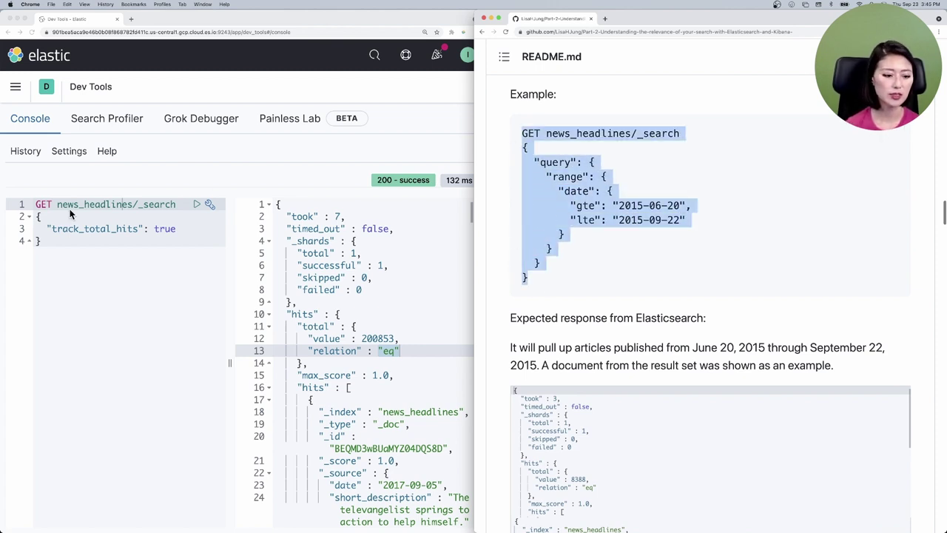
left_click_drag(50, 243, 37, 203)
key("ctrl+v")
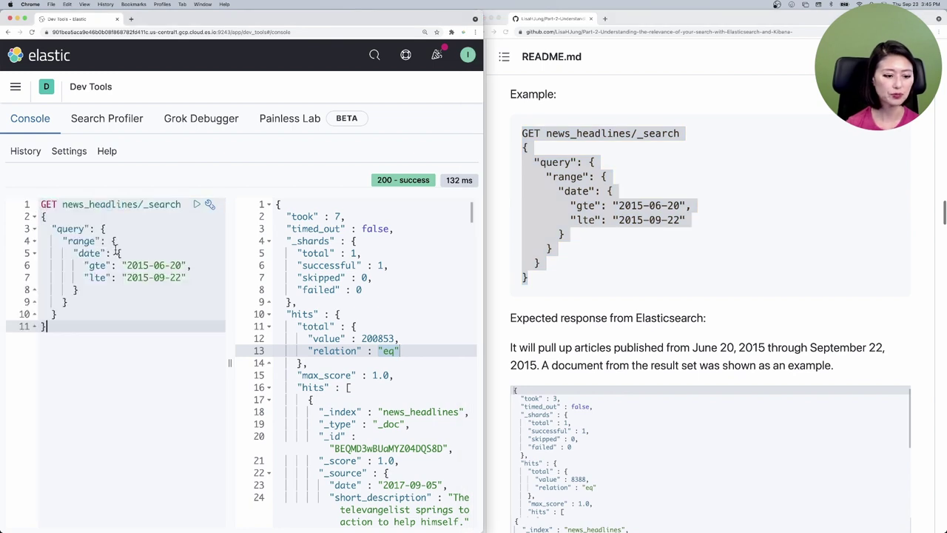
left_click(196, 204)
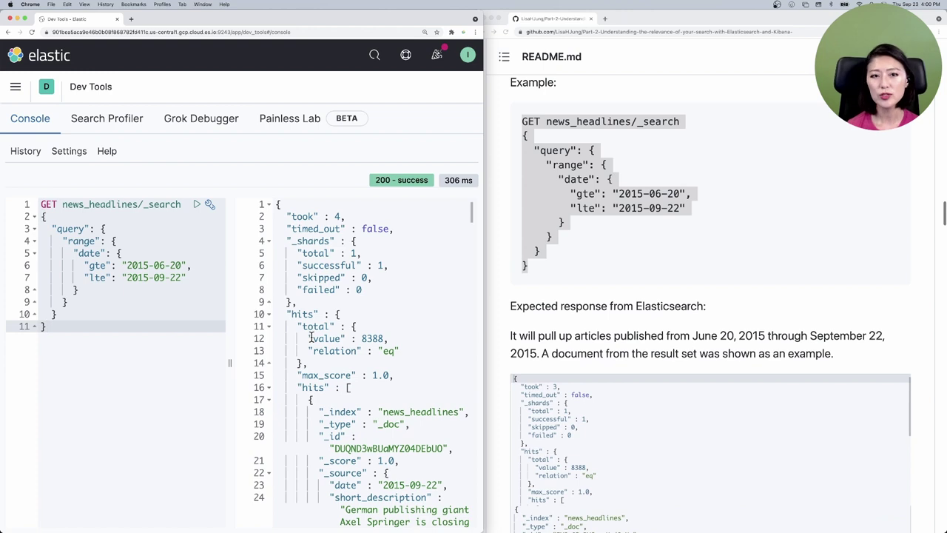
Examine the response's hit total, compare the first hit's date with the requested range, and check the category of the second hit.
left_click_drag(311, 338, 390, 338)
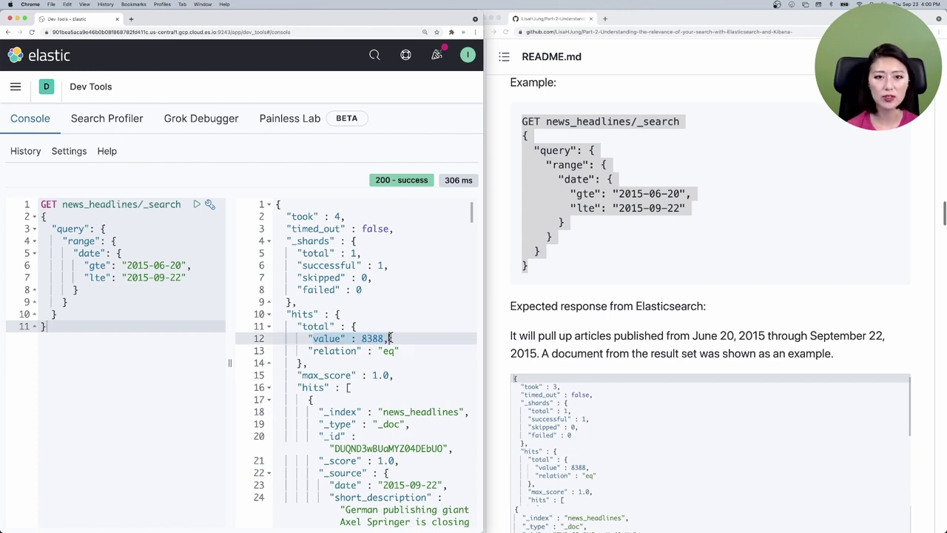
scroll(397, 340, "down", 5)
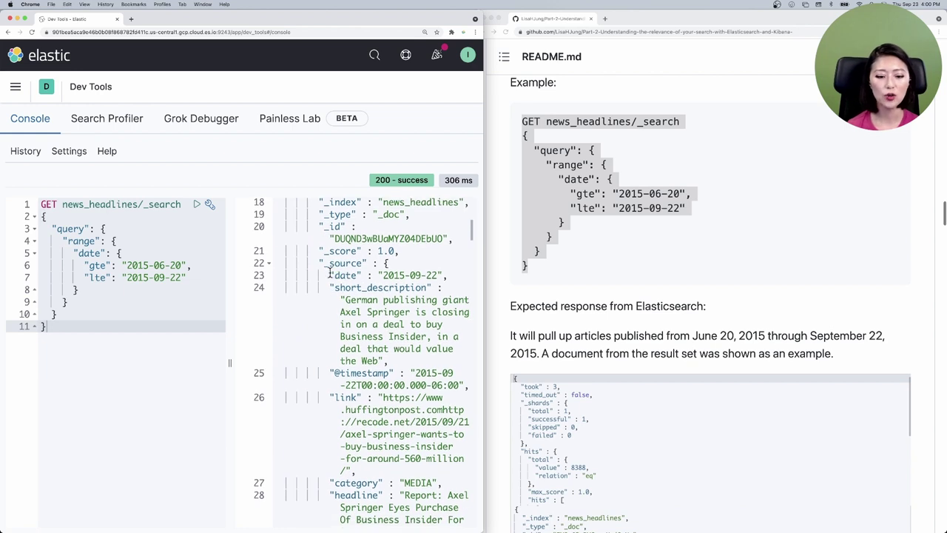
left_click_drag(330, 274, 454, 276)
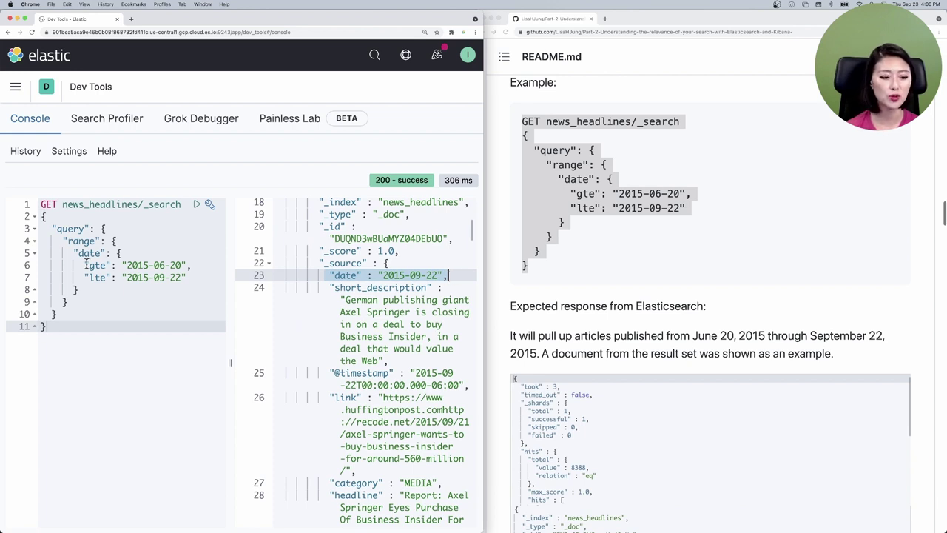
left_click(151, 265)
left_click_drag(84, 265, 186, 277)
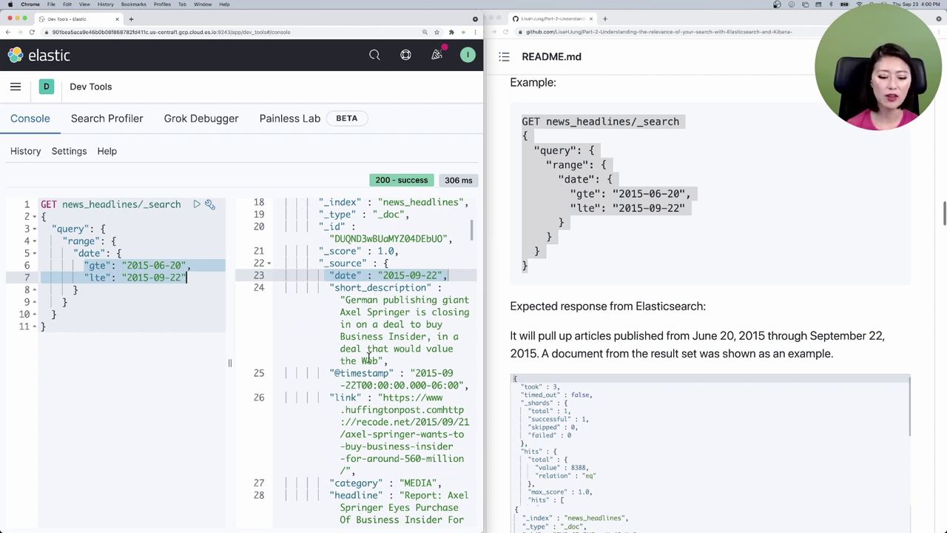
scroll(374, 359, "down", 1)
scroll(374, 359, "down", 5)
left_click_drag(333, 364, 439, 364)
scroll(438, 364, "down", 12)
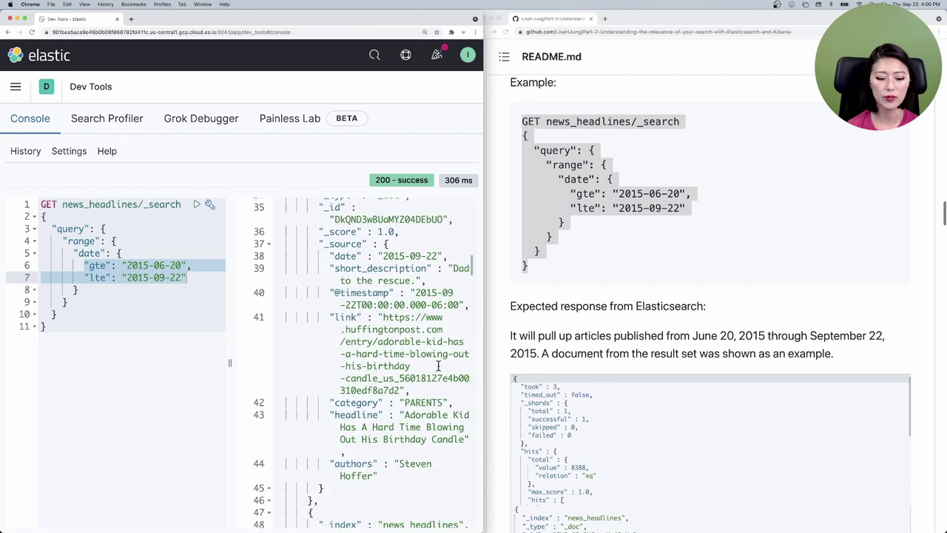
left_click_drag(329, 404, 449, 403)
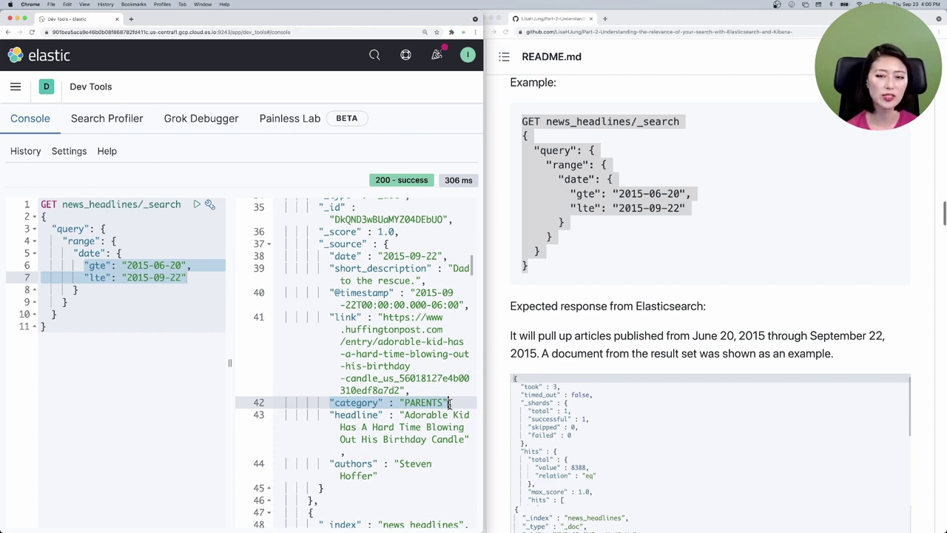
scroll(449, 403, "up", 1)
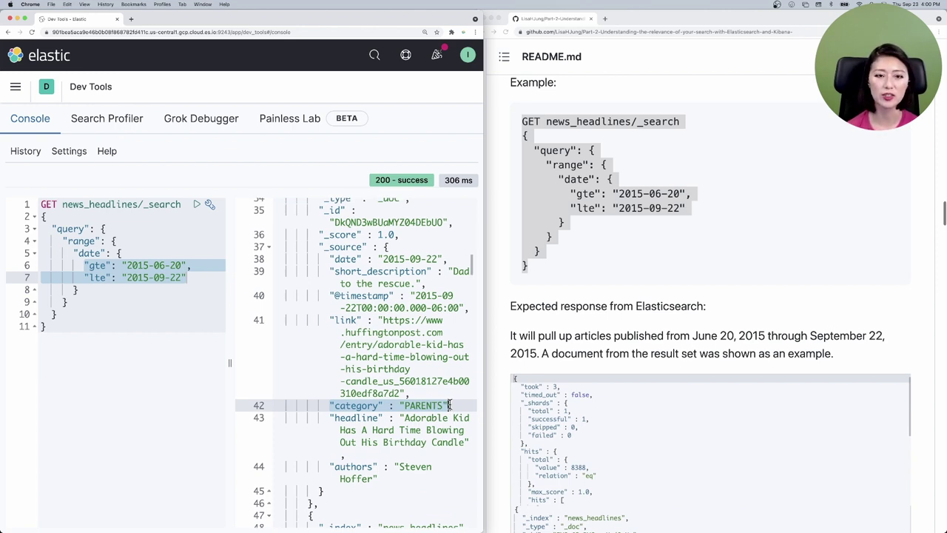
Study the README's Aggregations section, including the example's aggs object, by_category name, terms type, category field and size.
left_click(603, 369)
scroll(603, 374, "down", 5)
scroll(604, 374, "down", 10)
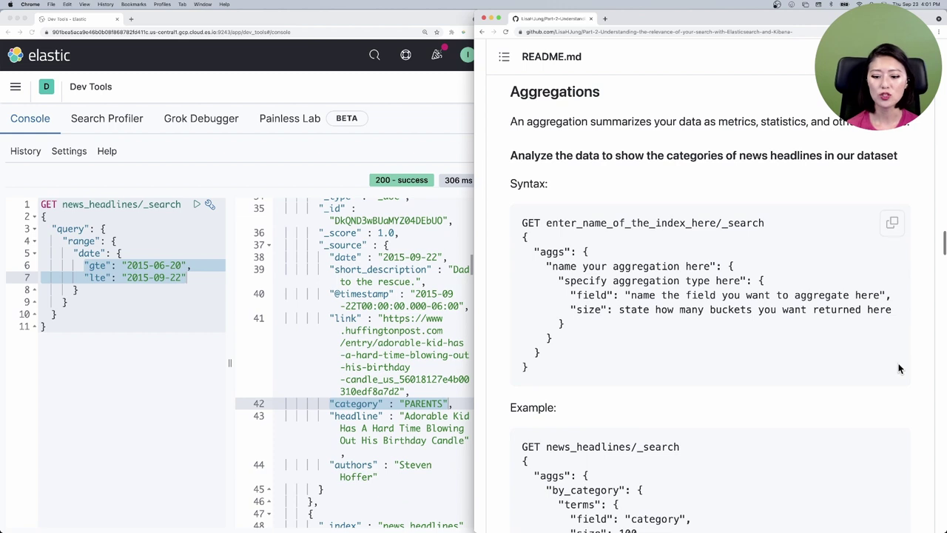
scroll(760, 356, "down", 5)
scroll(760, 356, "down", 3)
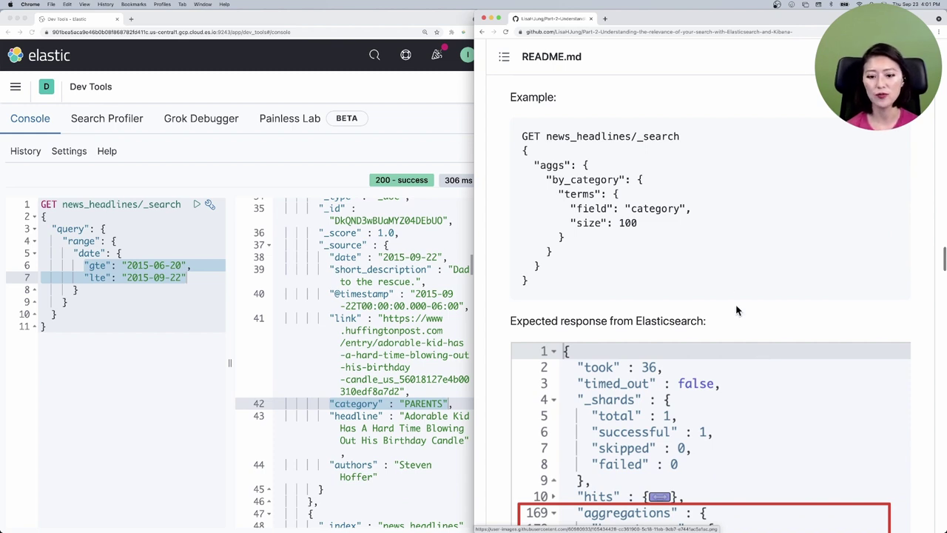
double_click(528, 136)
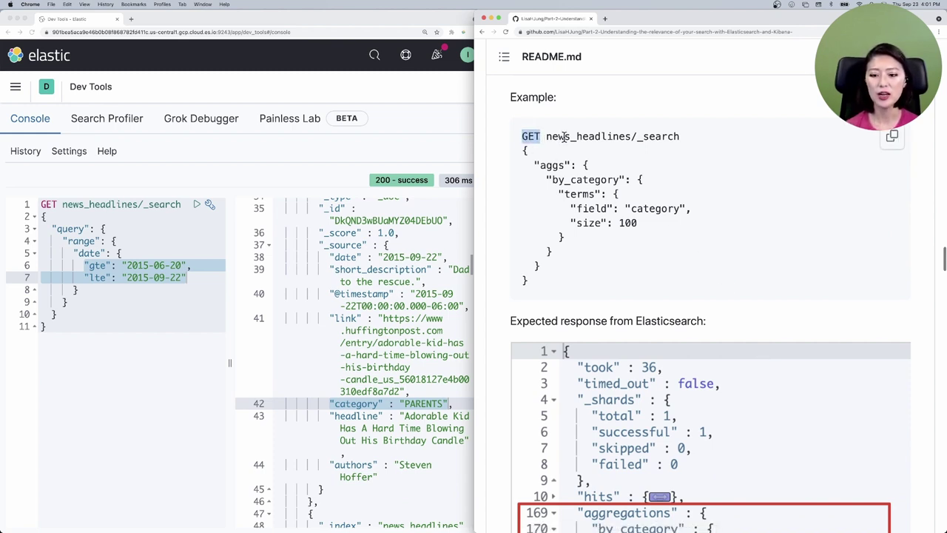
double_click(634, 136)
double_click(551, 136)
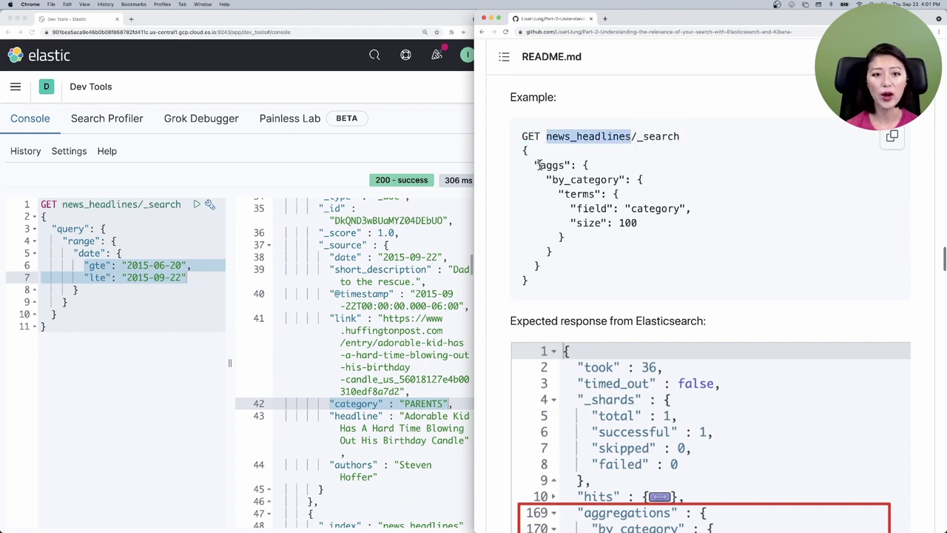
left_click_drag(539, 164, 568, 165)
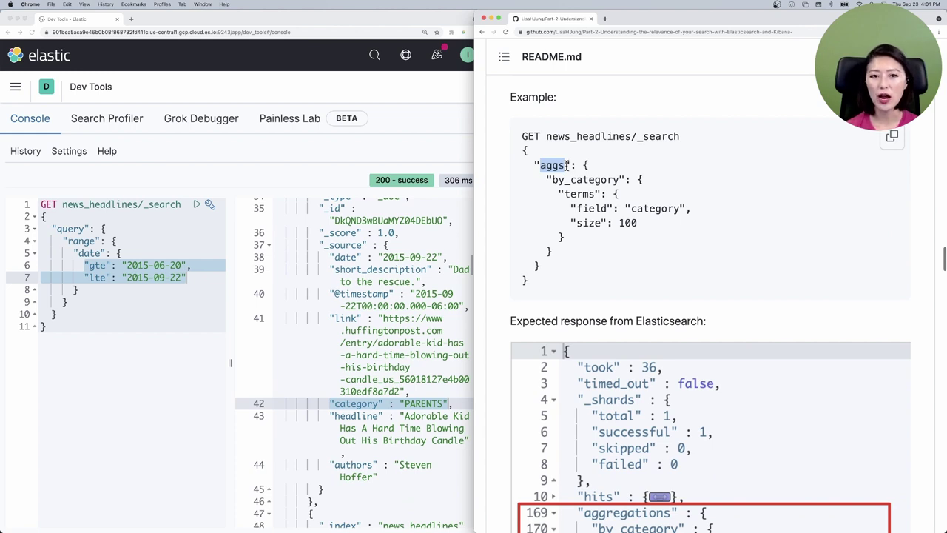
left_click_drag(552, 180, 623, 180)
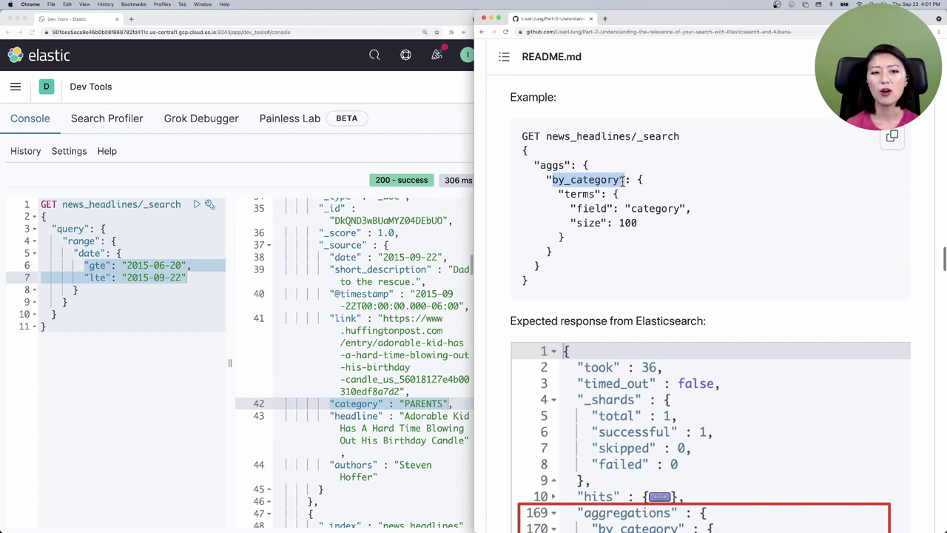
left_click_drag(559, 195, 596, 194)
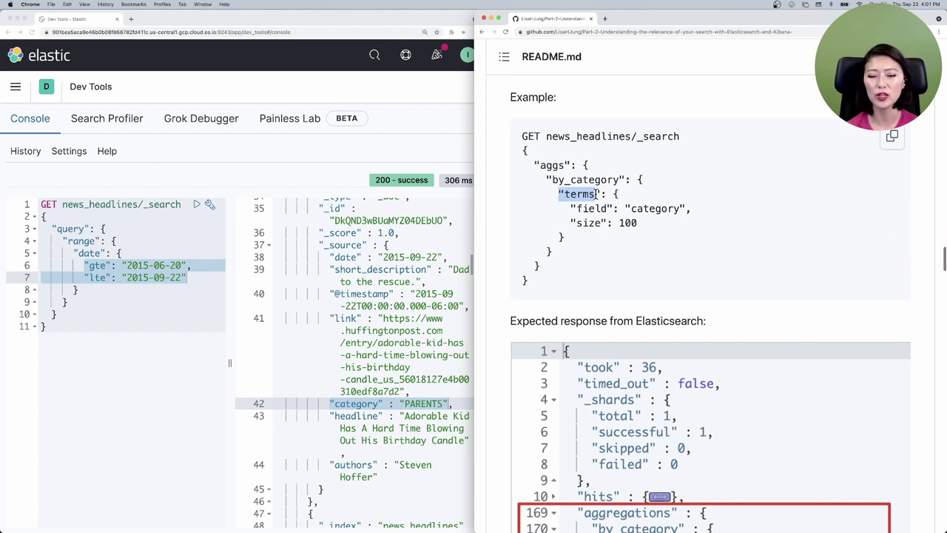
left_click_drag(577, 209, 686, 211)
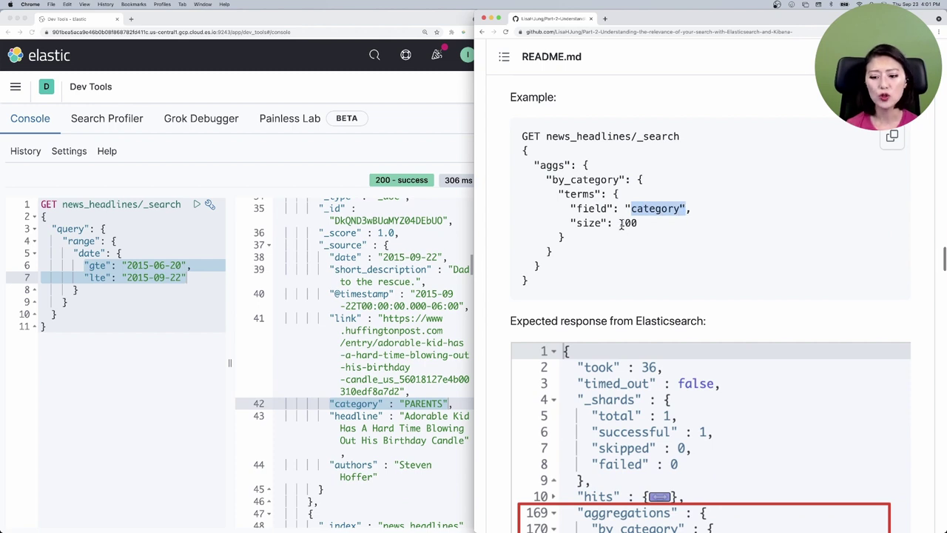
left_click_drag(620, 222, 641, 228)
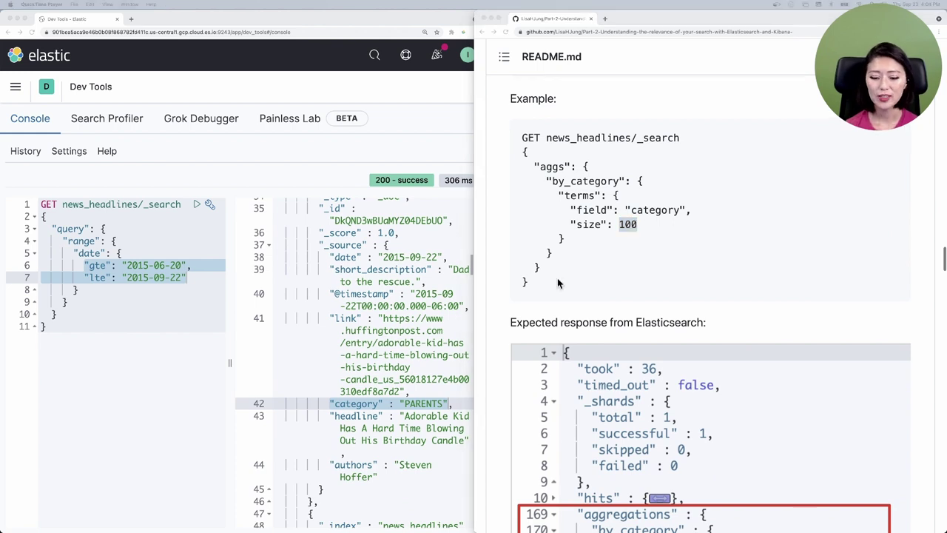
Replace the console request with the README's by_category terms aggregation on the category field with size 100, and run it.
left_click_drag(539, 285, 510, 139)
key("super+c")
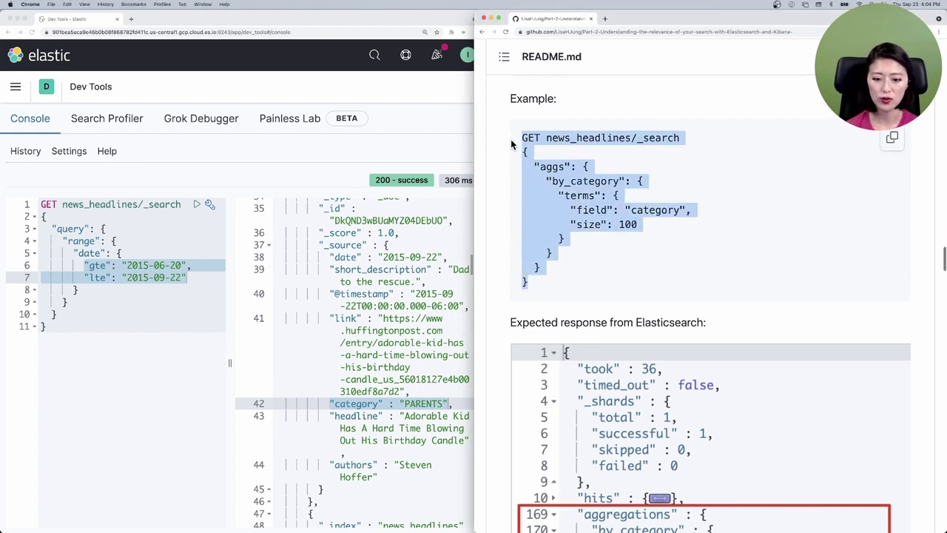
left_click(101, 326)
left_click_drag(96, 326, 41, 204)
key("super+v")
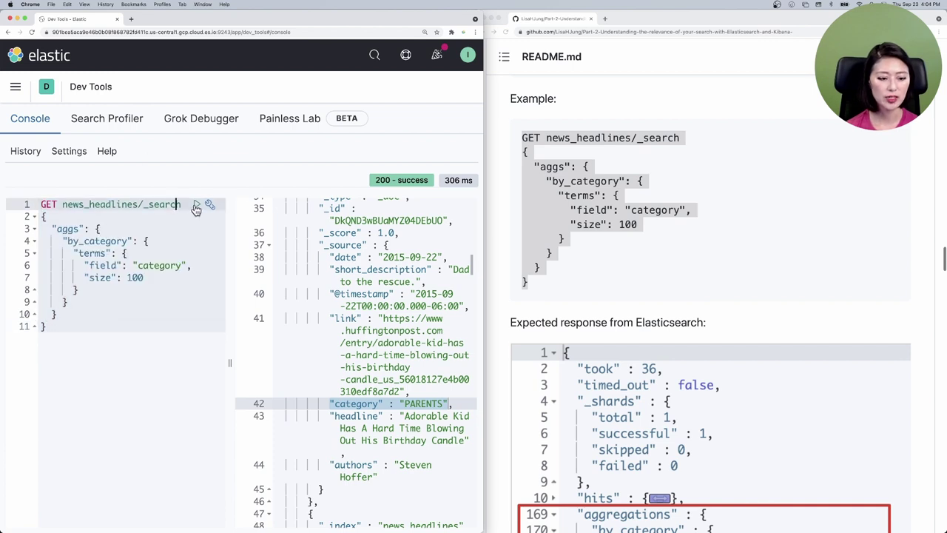
left_click(196, 205)
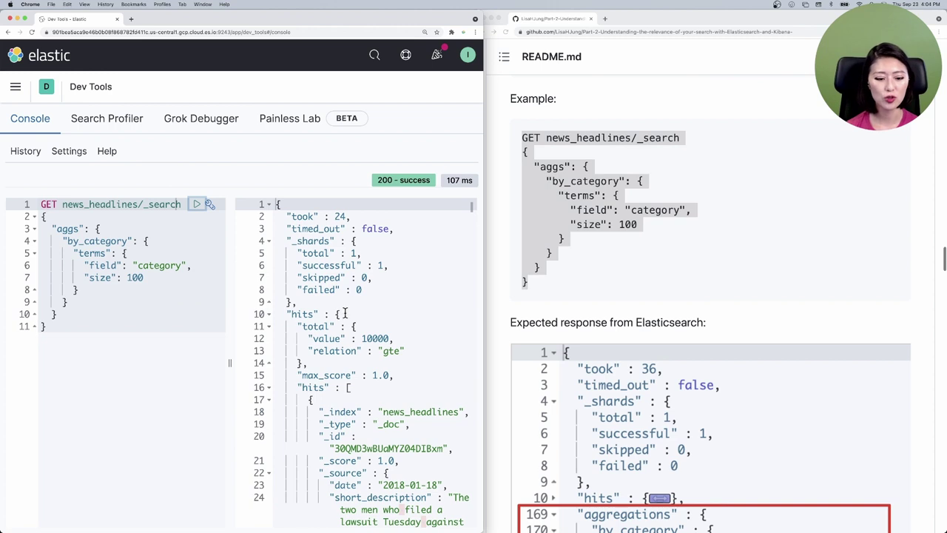
Collapse the top-level hits object in the response and examine the by_category aggregation below it.
scroll(344, 313, "down", 2)
scroll(344, 313, "down", 3)
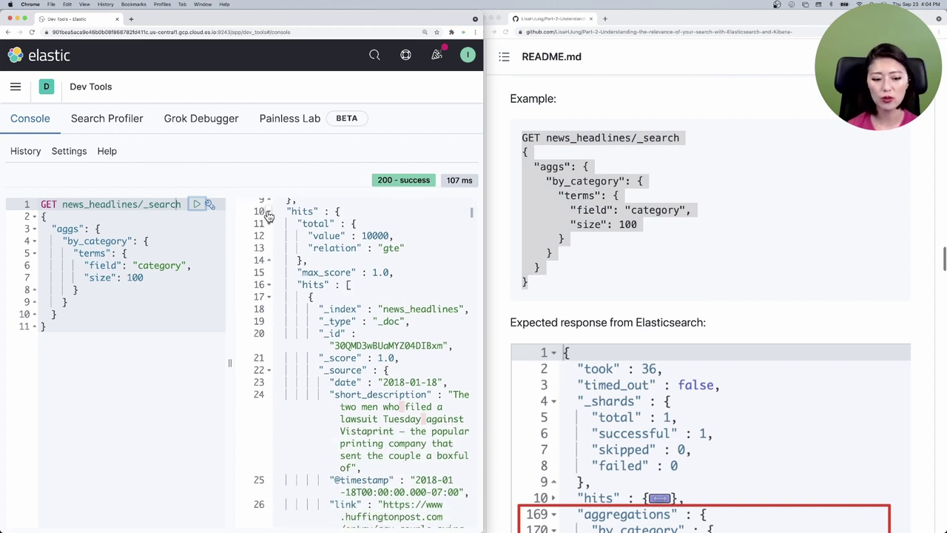
left_click(268, 212)
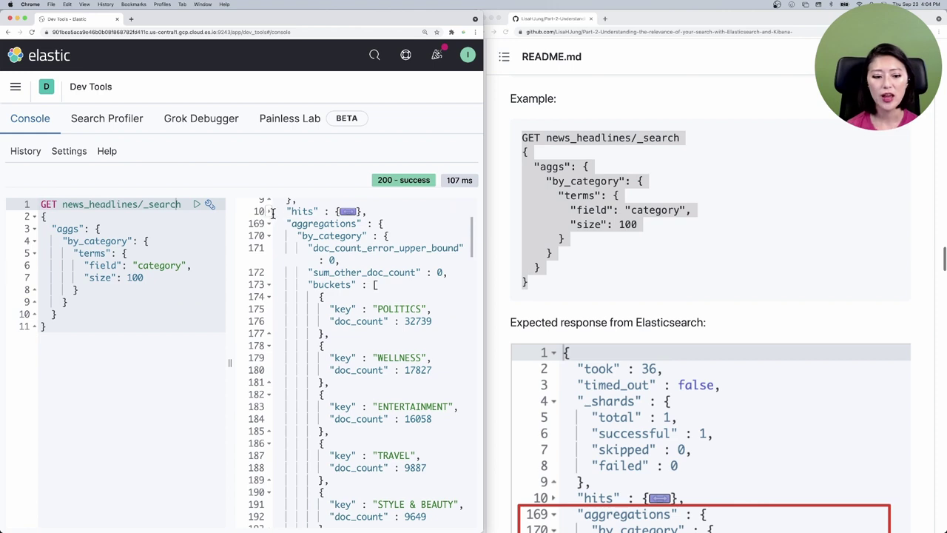
left_click_drag(288, 224, 363, 223)
left_click_drag(300, 236, 363, 235)
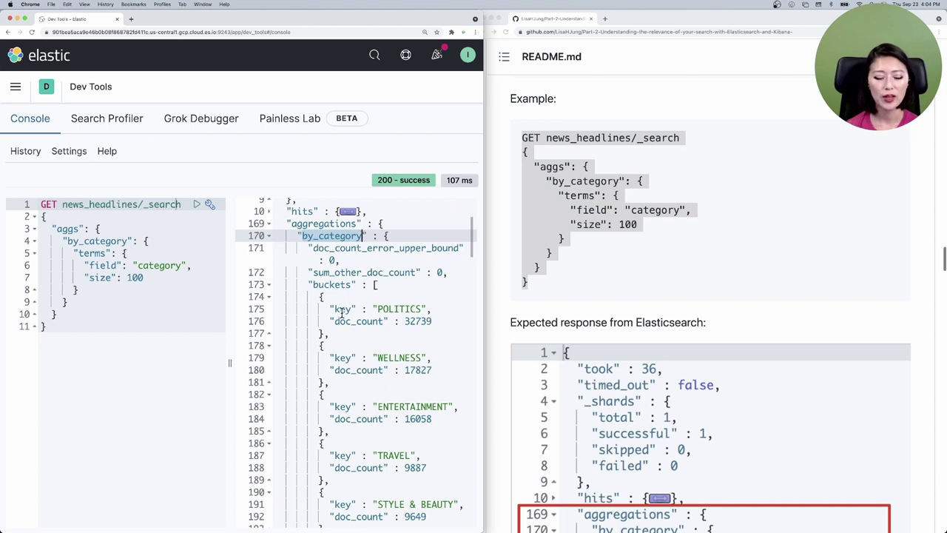
Examine the by_category buckets array, the keys of its first three buckets, and the ENTERTAINMENT bucket's doc_count.
scroll(341, 313, "down", 2)
left_click_drag(309, 246, 356, 246)
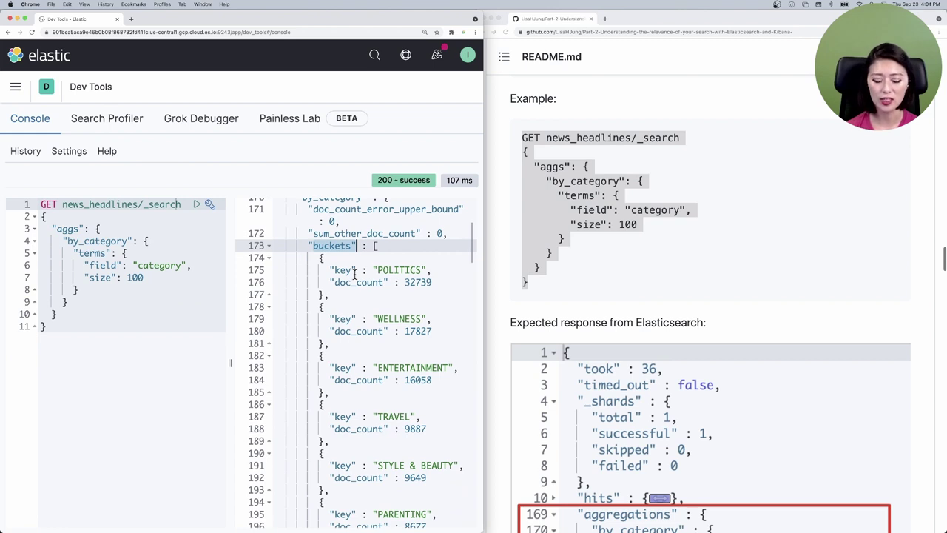
left_click_drag(374, 270, 428, 269)
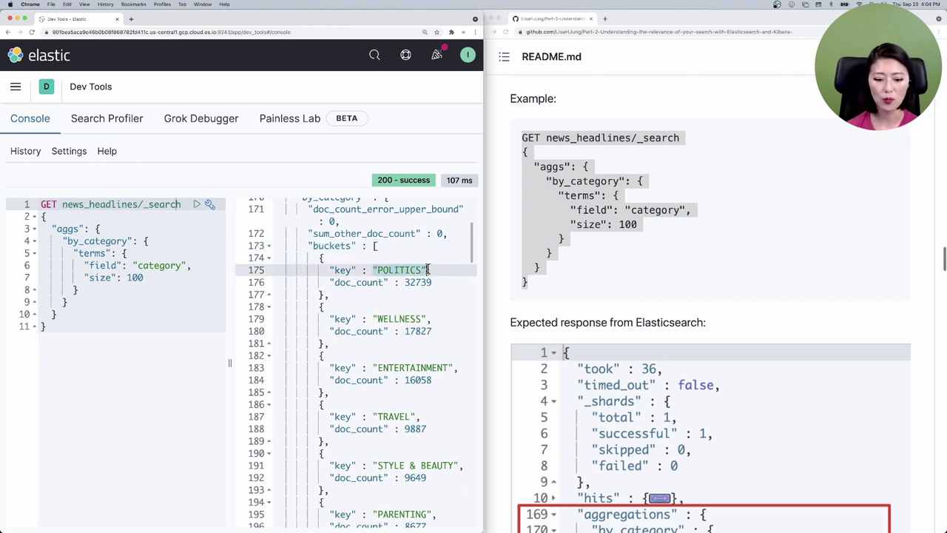
left_click_drag(374, 319, 440, 319)
left_click(376, 367)
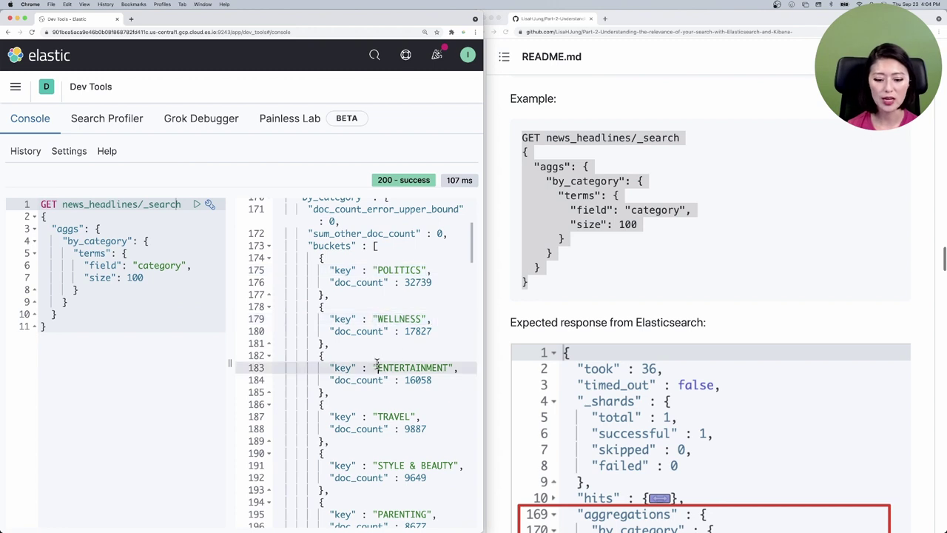
left_click_drag(376, 365, 461, 365)
left_click(436, 382)
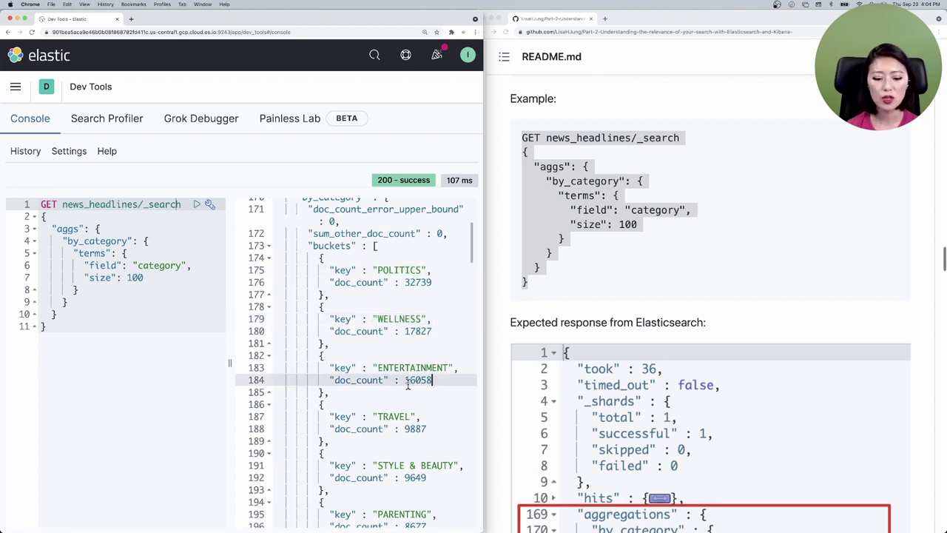
left_click_drag(404, 380, 435, 380)
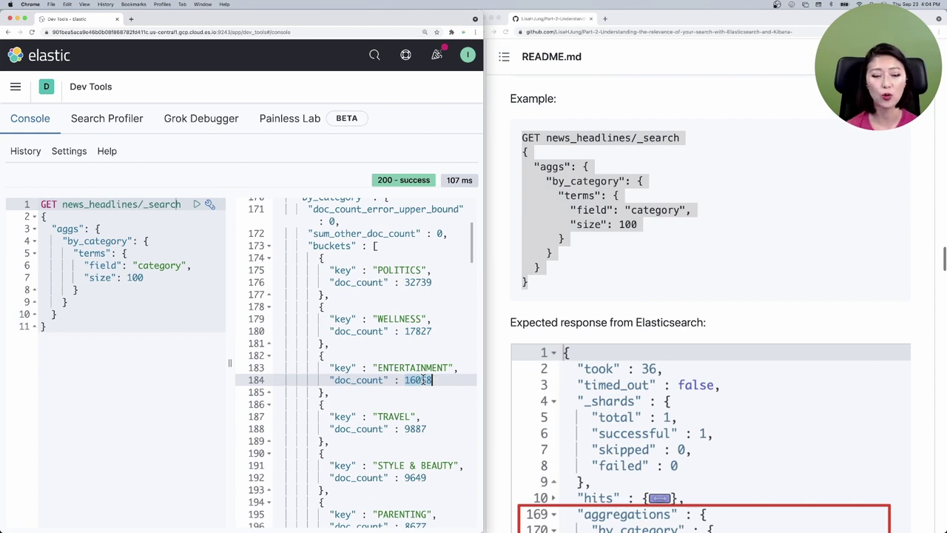
Study the README's combined query and aggregation section, including the example's news_headlines search and its match query on category ENTERTAINMENT.
scroll(570, 351, "down", 1)
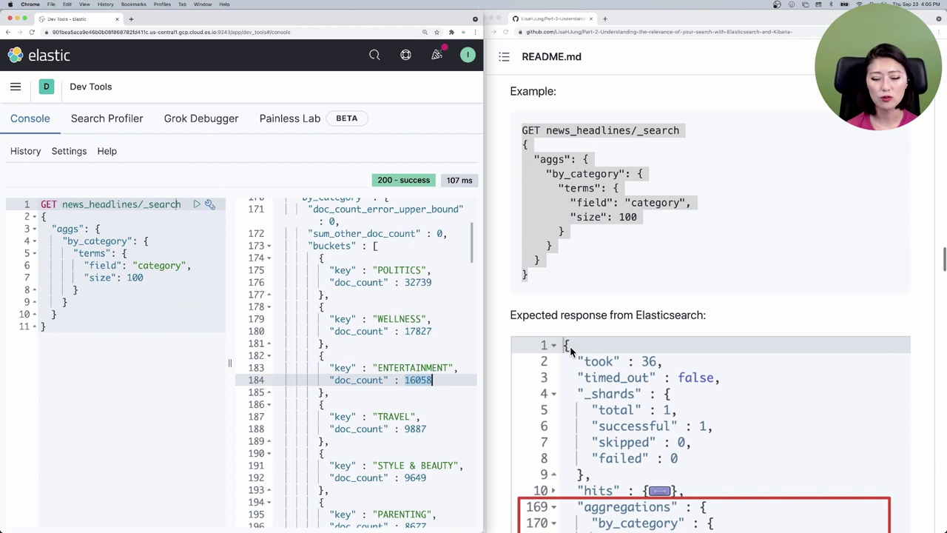
scroll(570, 351, "down", 15)
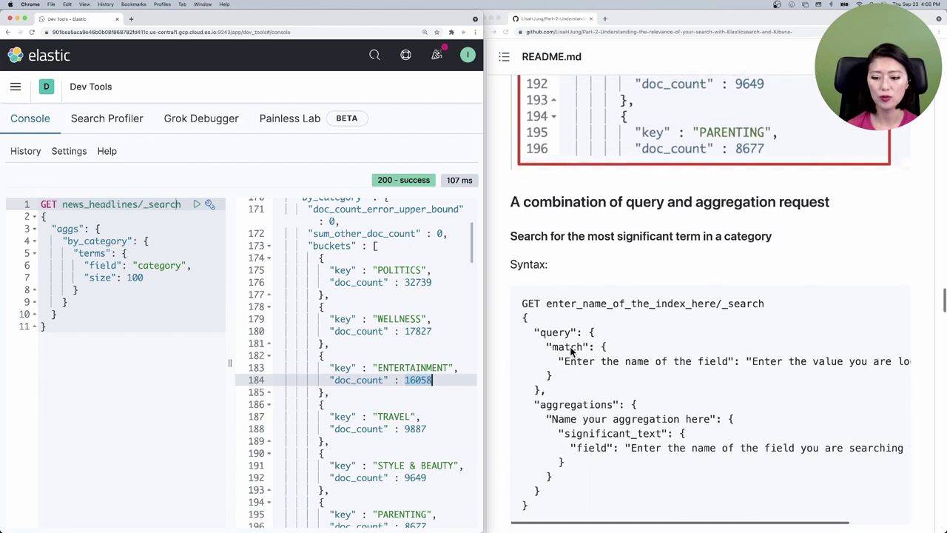
scroll(571, 352, "down", 2)
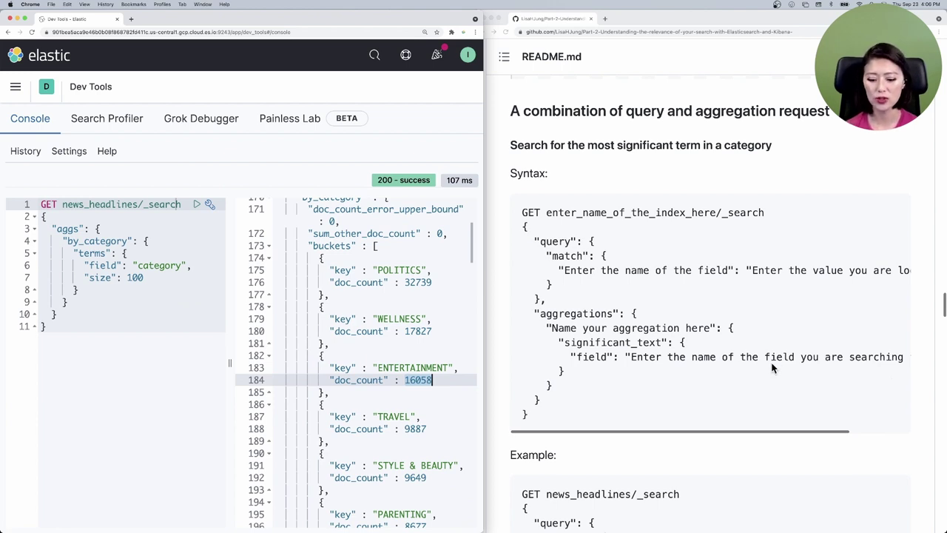
scroll(771, 367, "down", 5)
scroll(771, 368, "down", 2)
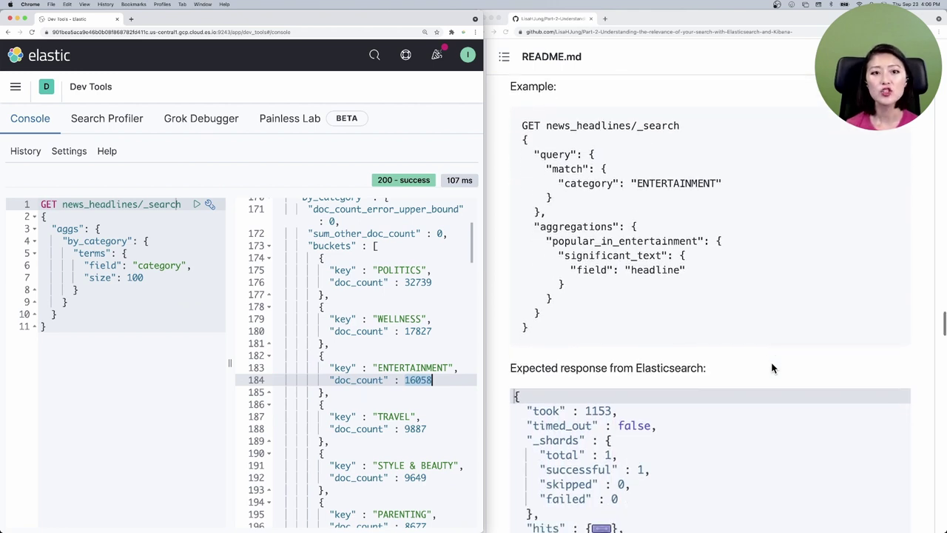
left_click(545, 127)
double_click(524, 125)
double_click(638, 126)
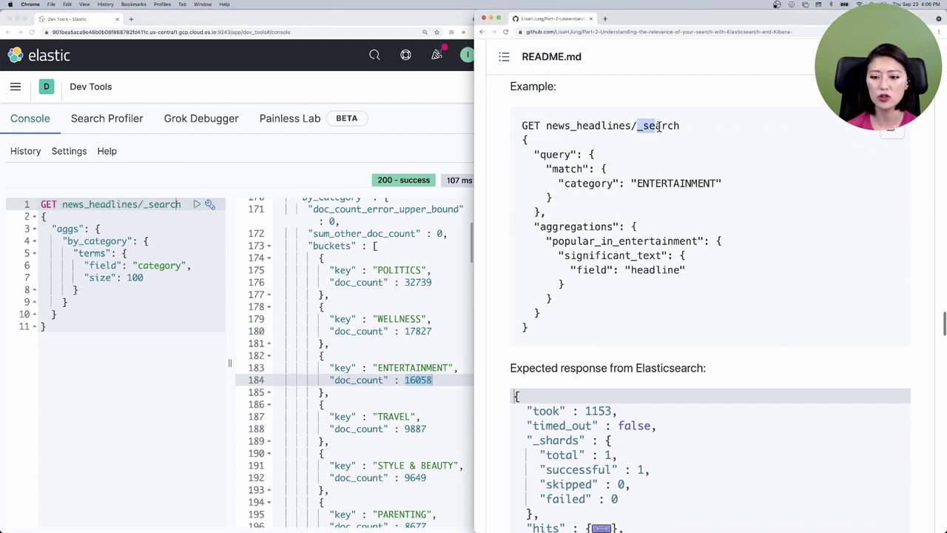
left_click_drag(548, 126, 625, 127)
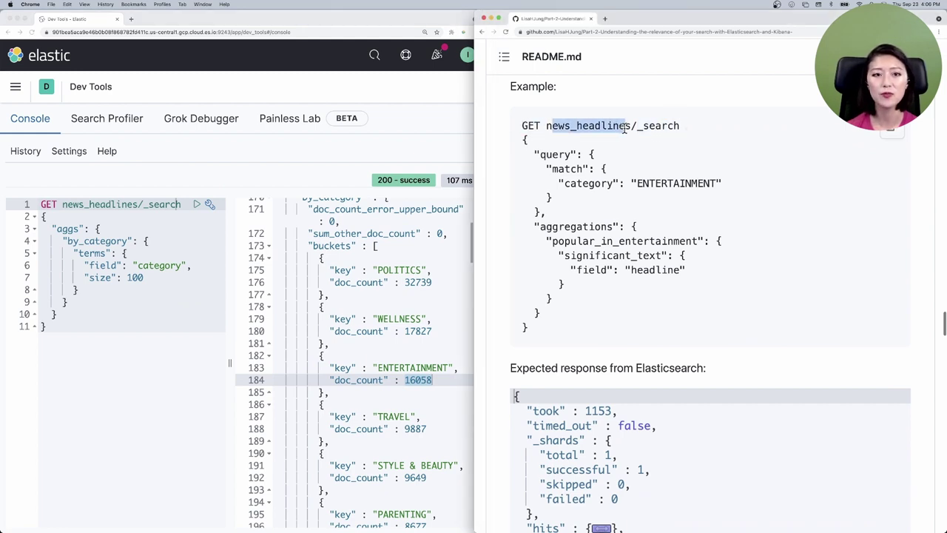
left_click_drag(540, 154, 613, 199)
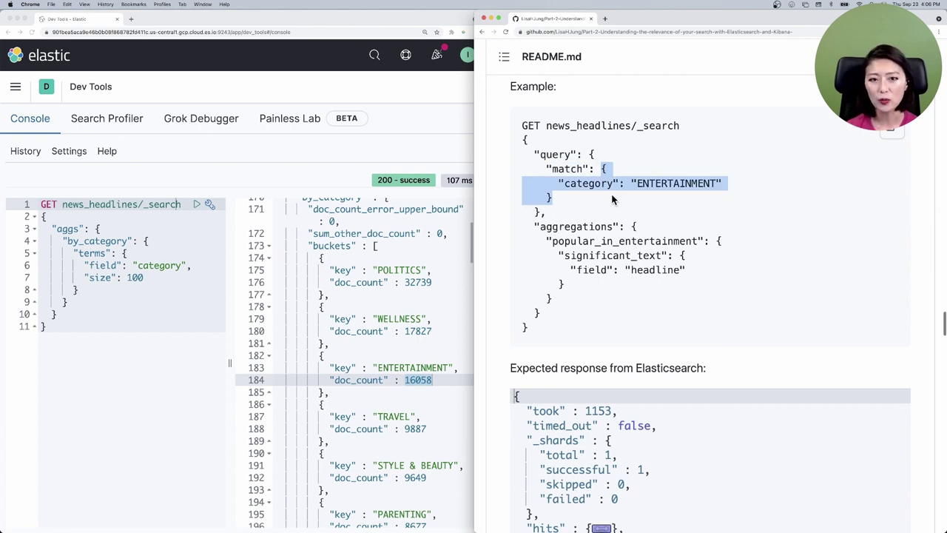
left_click(610, 184)
left_click_drag(637, 184, 717, 183)
Review the example's aggregations object, including the popular_in_entertainment name, significant_text type and headline field.
left_click_drag(528, 226, 626, 227)
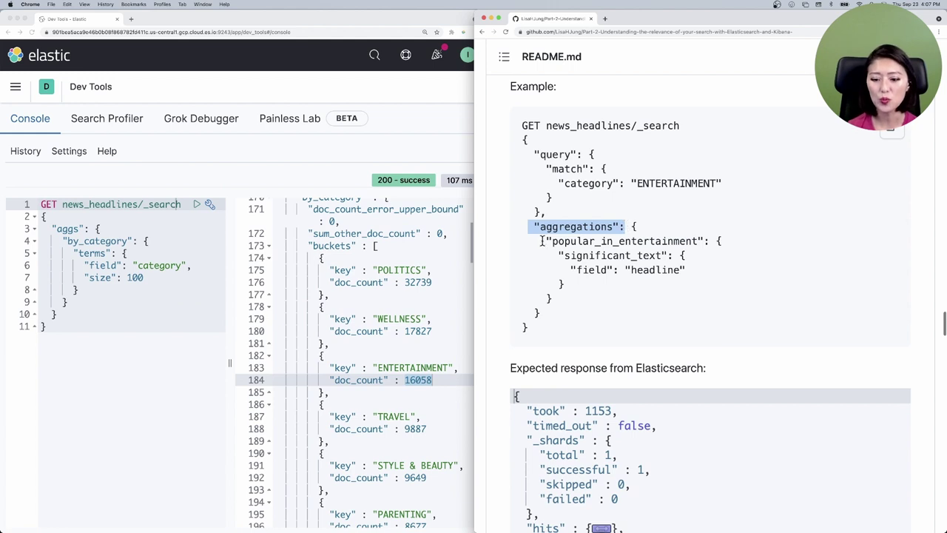
left_click_drag(546, 241, 698, 241)
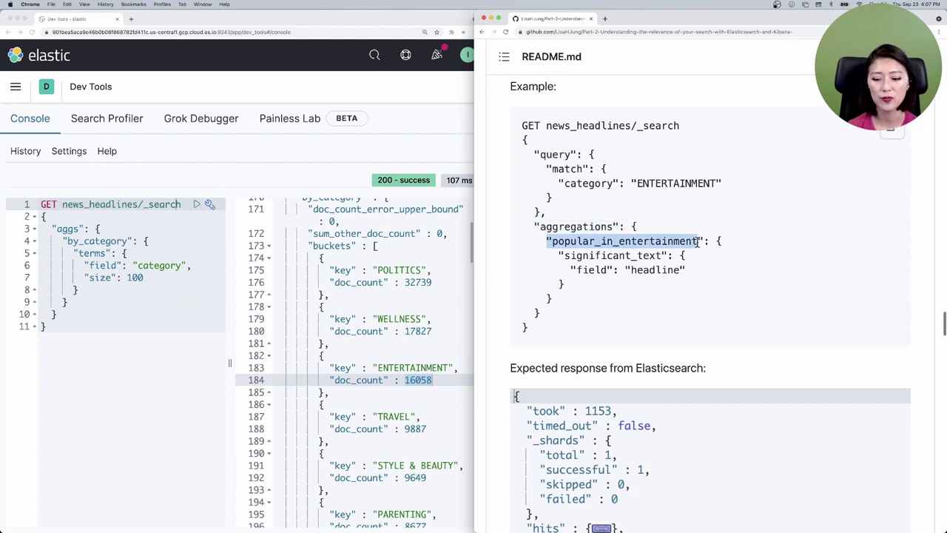
left_click_drag(564, 256, 666, 255)
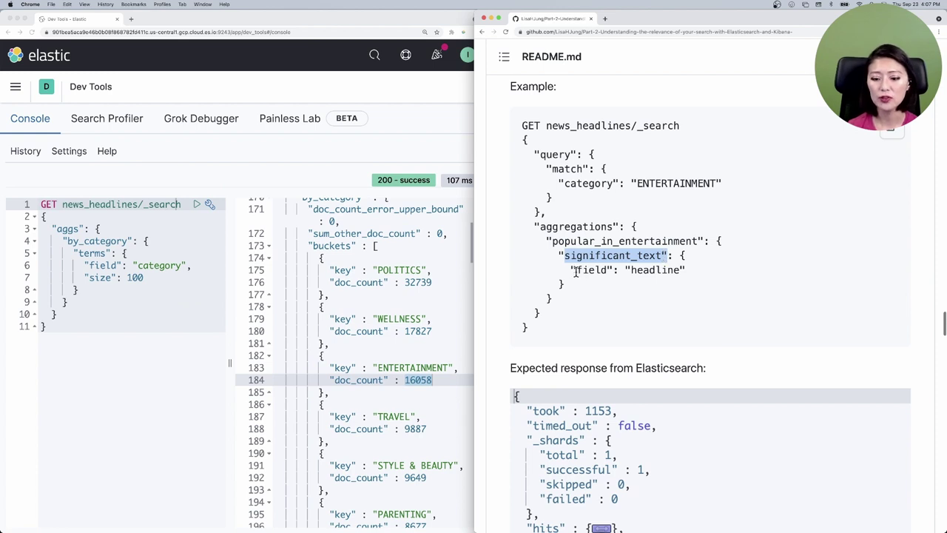
left_click_drag(577, 270, 690, 274)
left_click(578, 309)
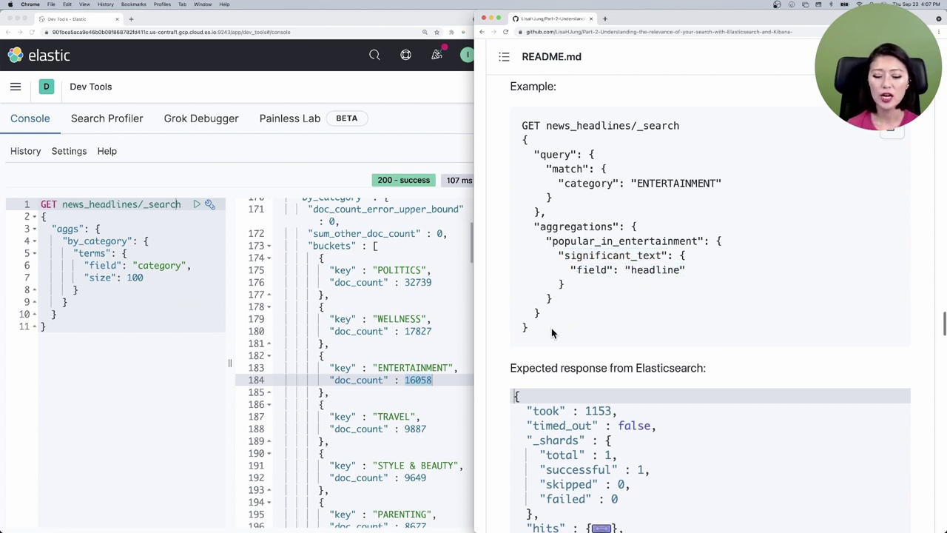
Replace the console request with the README's ENTERTAINMENT match query and popular_in_entertainment significant_text aggregation on headline, and run it.
left_click_drag(554, 332, 509, 111)
key("super+c")
left_click(98, 293)
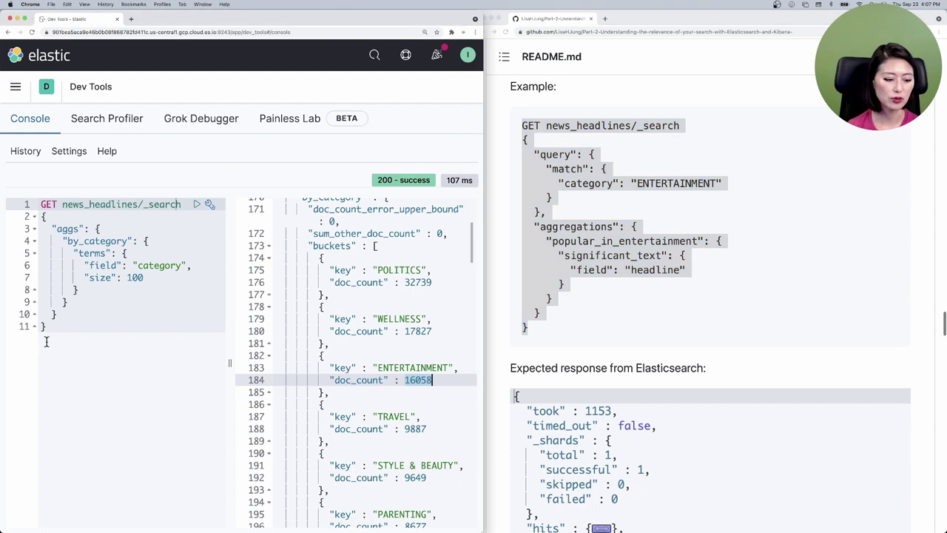
key("super+a")
key("super+v")
left_click(177, 205)
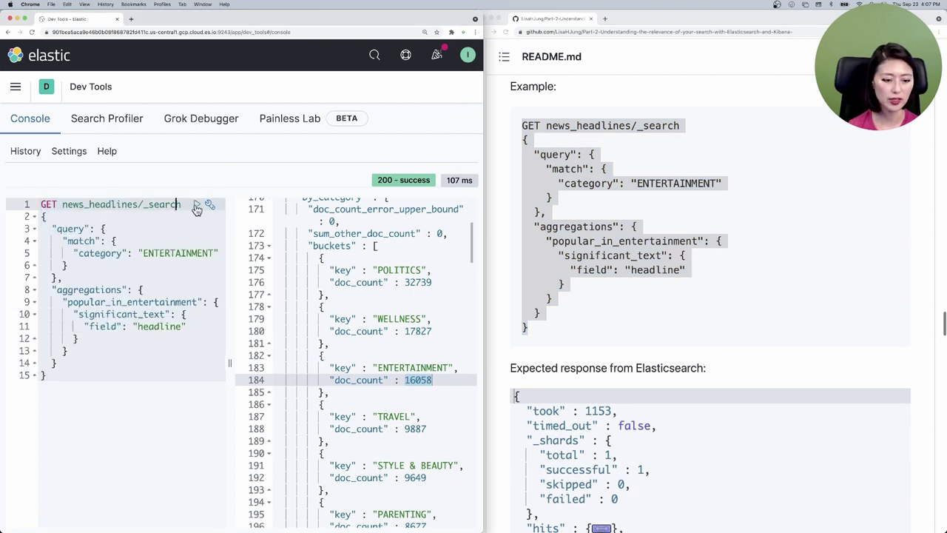
left_click(196, 205)
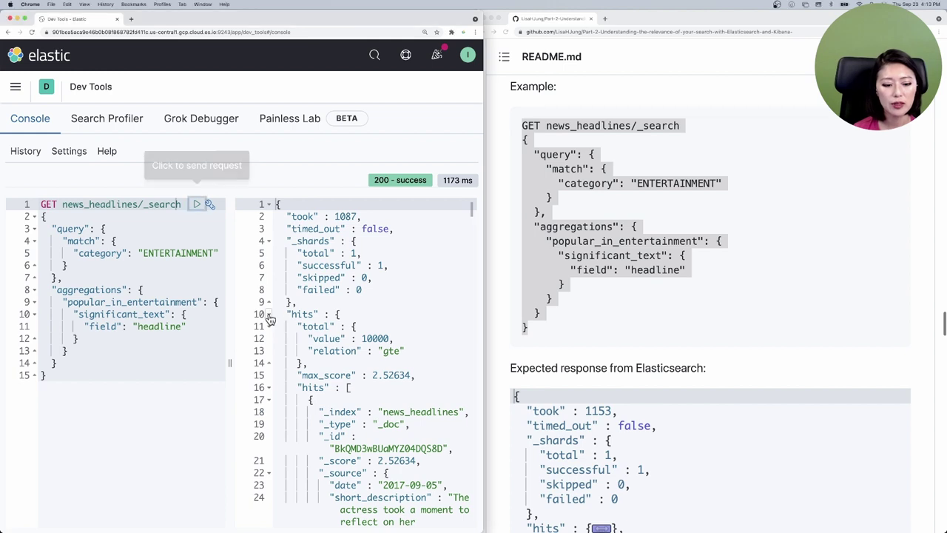
Collapse the top-level hits object in the new response and examine the popular_in_entertainment aggregation.
left_click(269, 314)
scroll(356, 342, "down", 4)
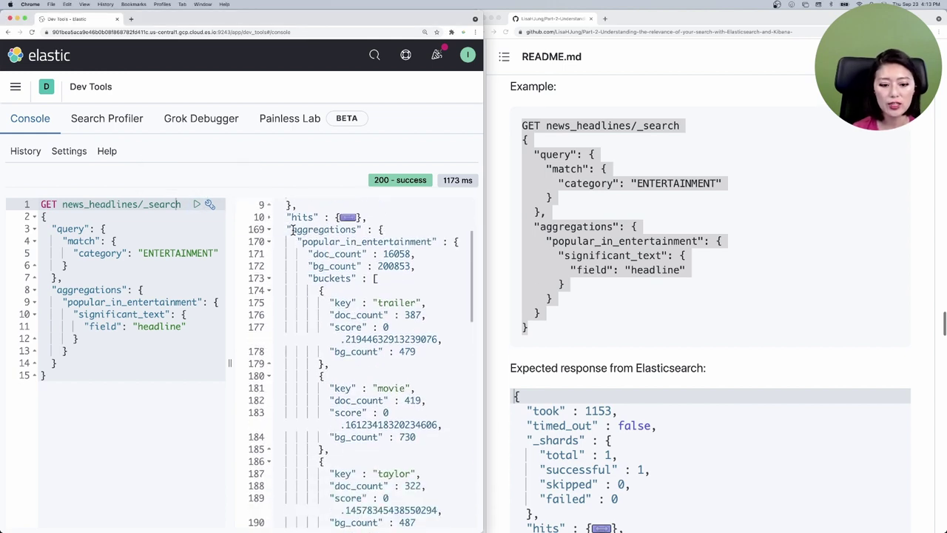
left_click(353, 230)
left_click(300, 243)
left_click_drag(310, 243, 437, 243)
Examine the popular_in_entertainment buckets, checking the first bucket's doc_count and the keys of the three buckets after it.
scroll(378, 292, "down", 2)
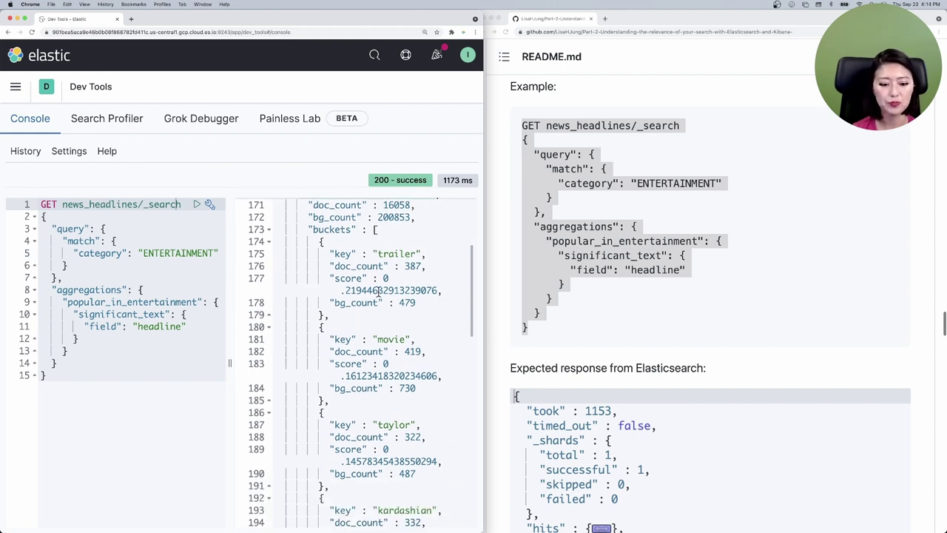
left_click_drag(311, 216, 347, 216)
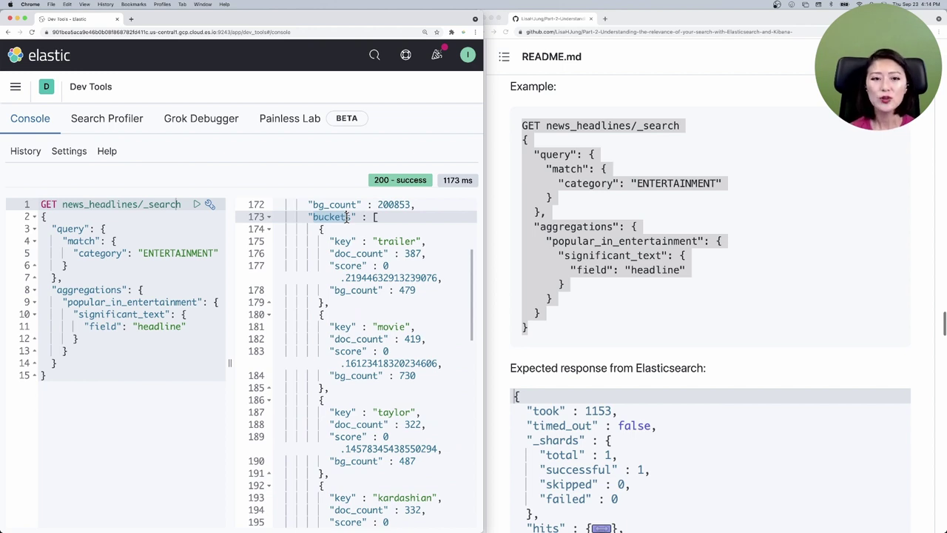
left_click_drag(378, 241, 422, 253)
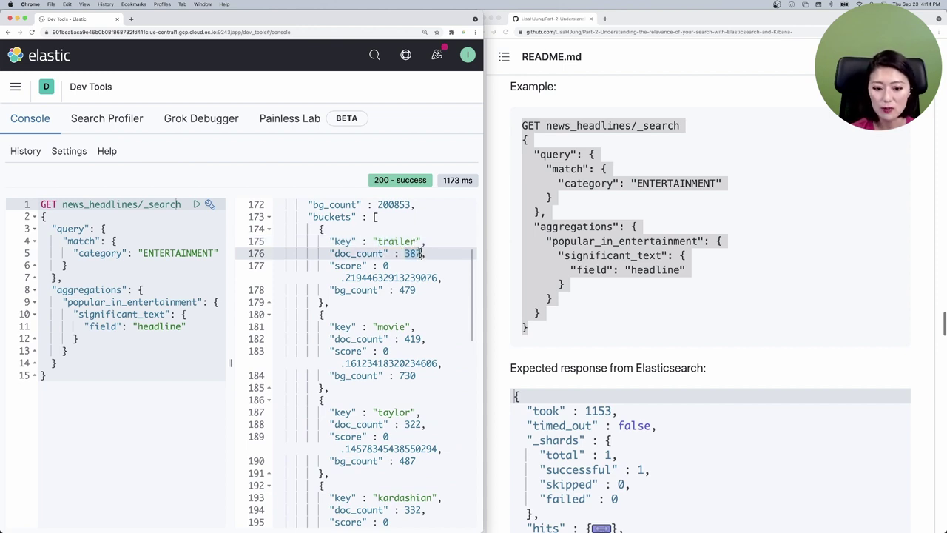
scroll(393, 292, "down", 5)
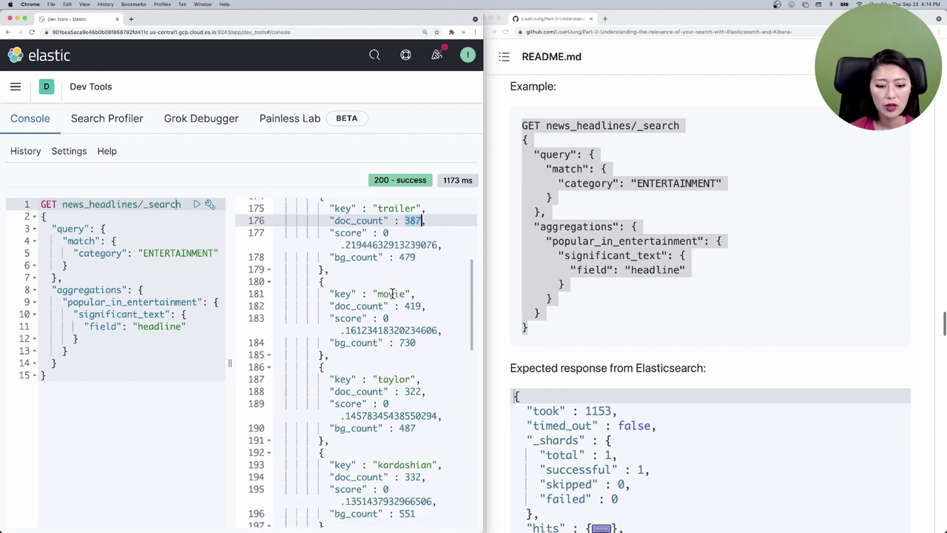
left_click_drag(378, 241, 412, 241)
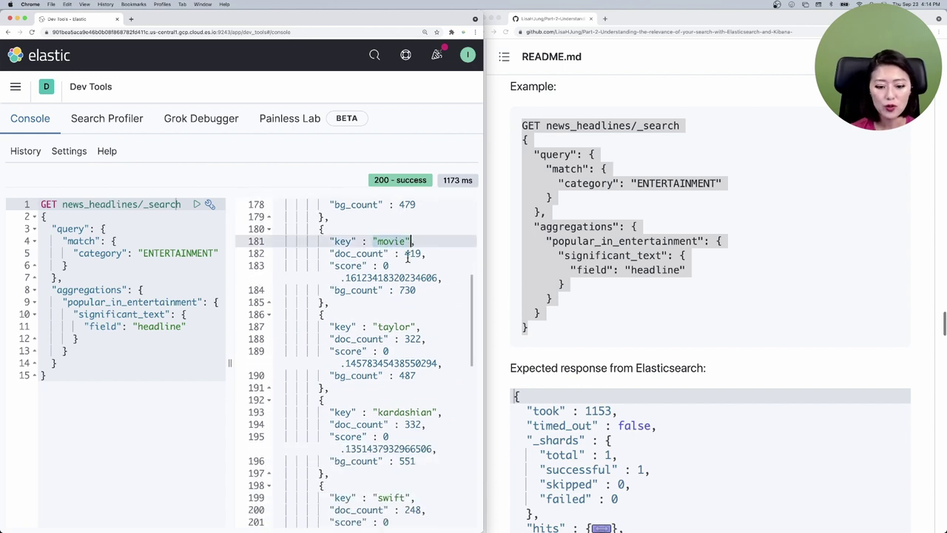
left_click_drag(378, 326, 412, 326)
left_click_drag(373, 412, 437, 412)
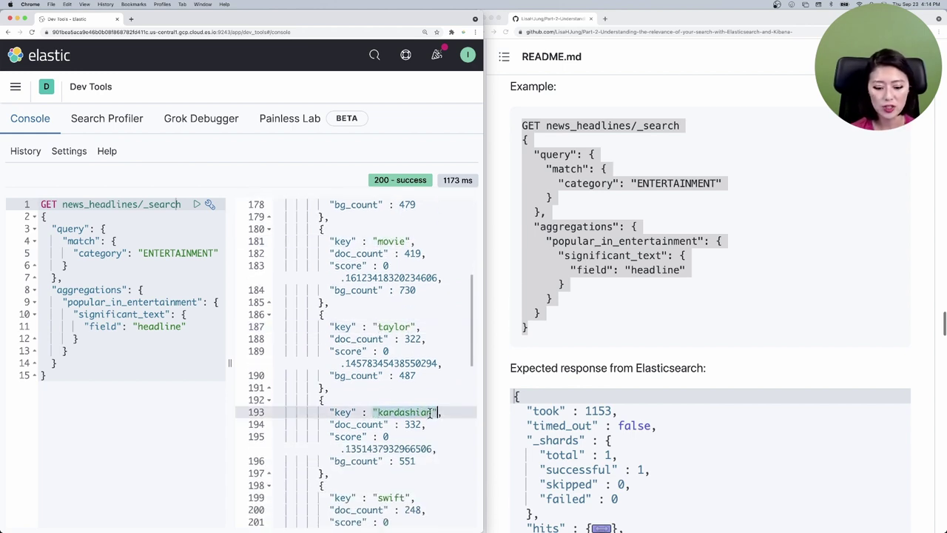